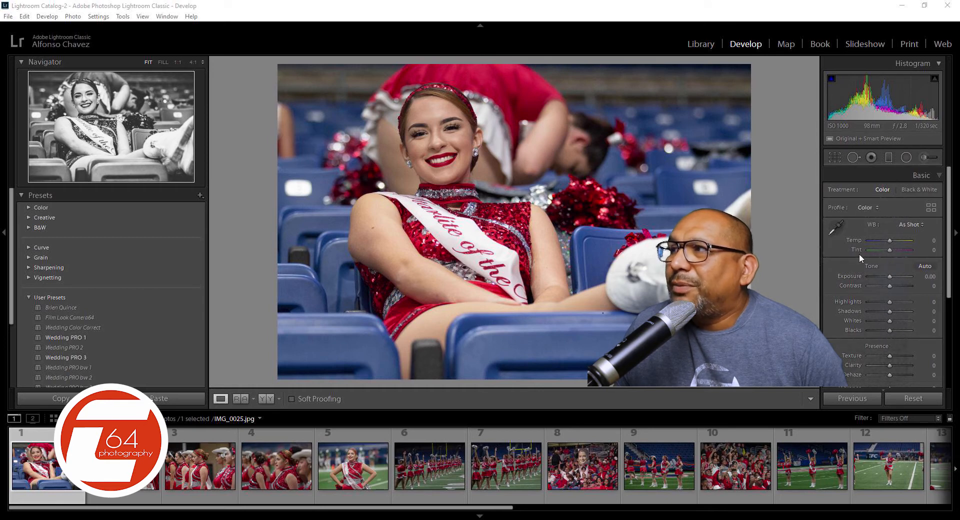
# Step: Raise the exposure of IMG_0025 to +0.48 and of IMG_0065 to +0.36
pyautogui.moveTo(890, 275); pyautogui.dragTo(892, 276)
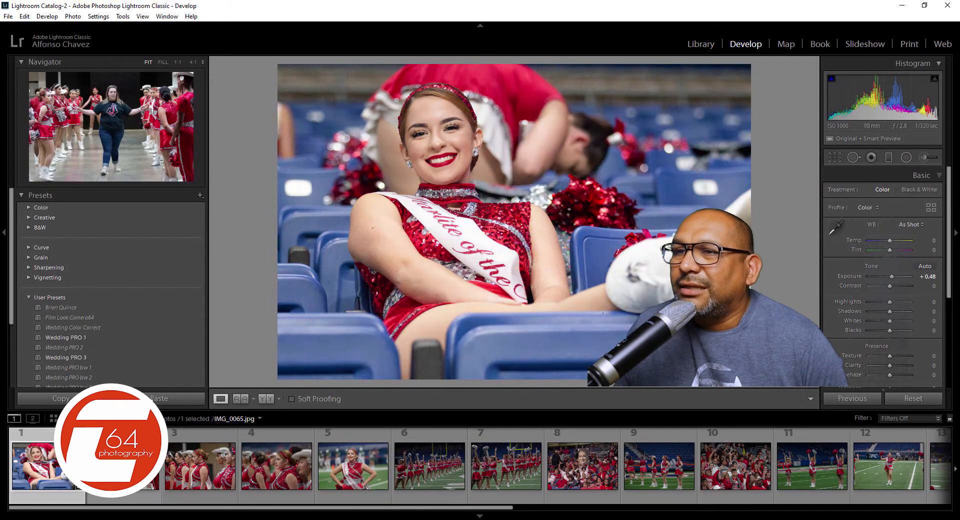
pyautogui.click(122, 465)
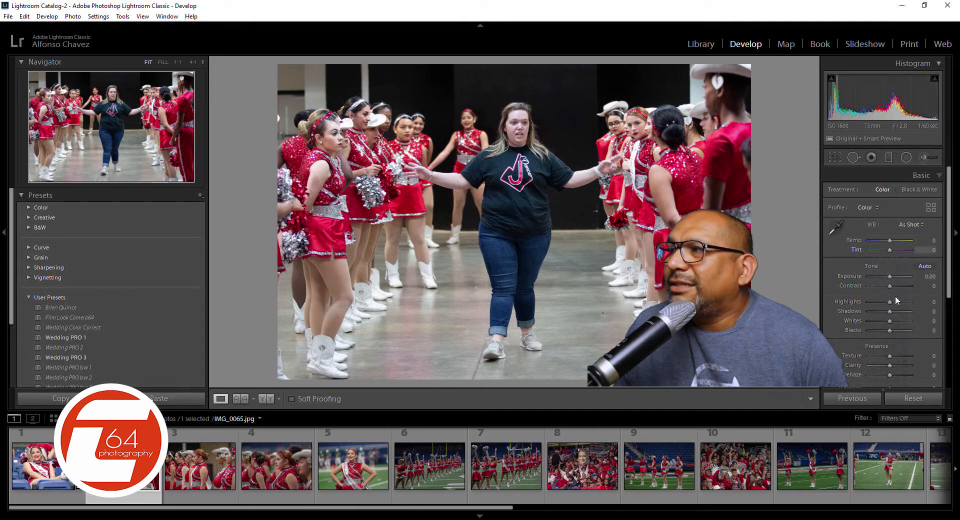
pyautogui.moveTo(890, 276); pyautogui.dragTo(892, 278)
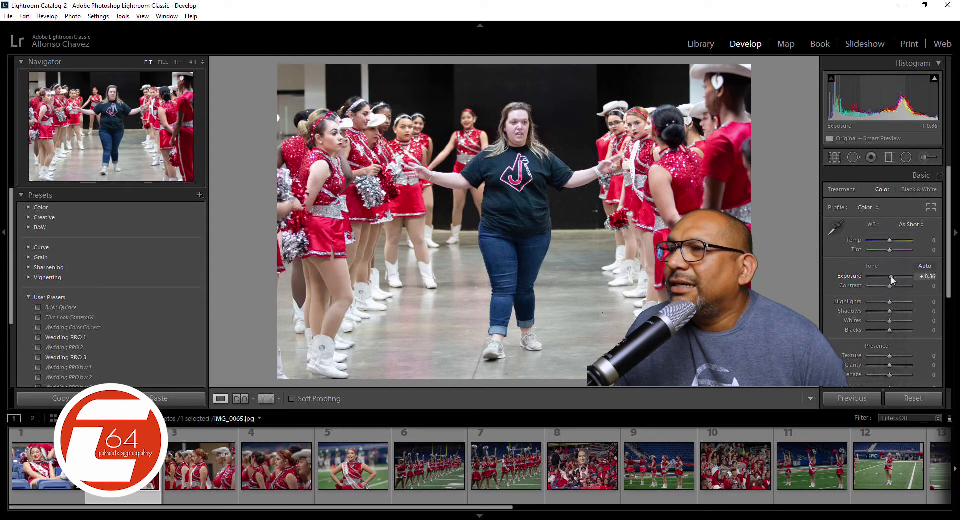
# Step: Defringe the purple edges around the shirt logo in IMG_0065 with a purple amount of 7
pyautogui.click(525, 168)
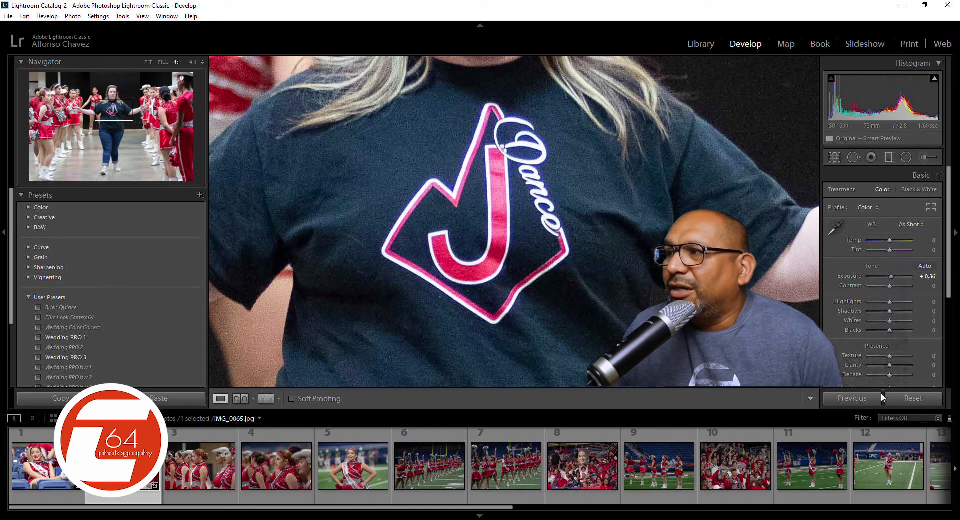
pyautogui.click(941, 176)
pyautogui.click(941, 258)
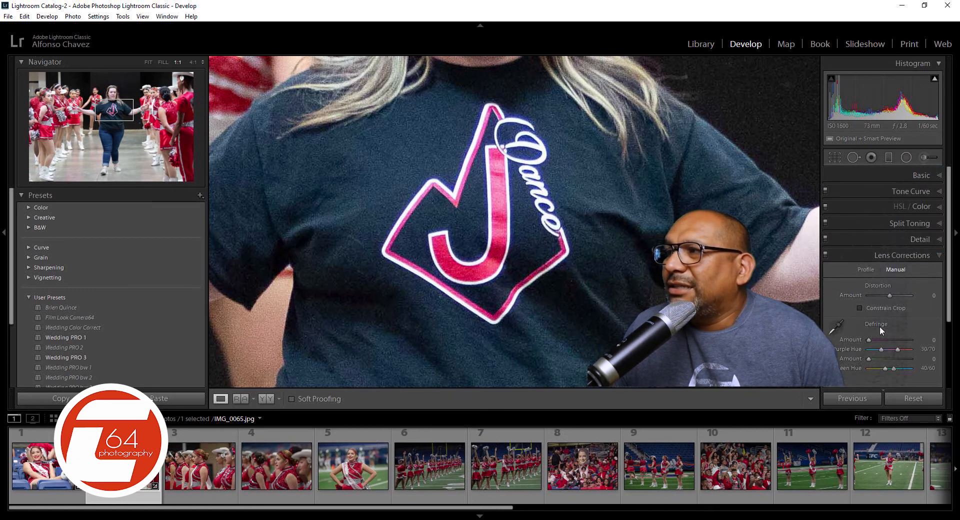
pyautogui.moveTo(869, 337); pyautogui.dragTo(882, 339)
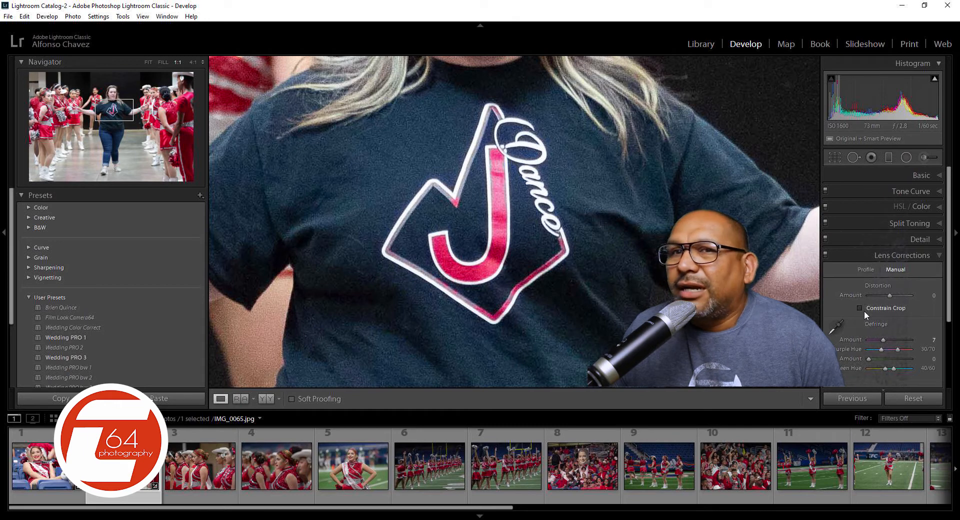
pyautogui.click(940, 256)
# Step: Warm the white balance of IMG_0065 by setting its temperature to +31
pyautogui.click(939, 175)
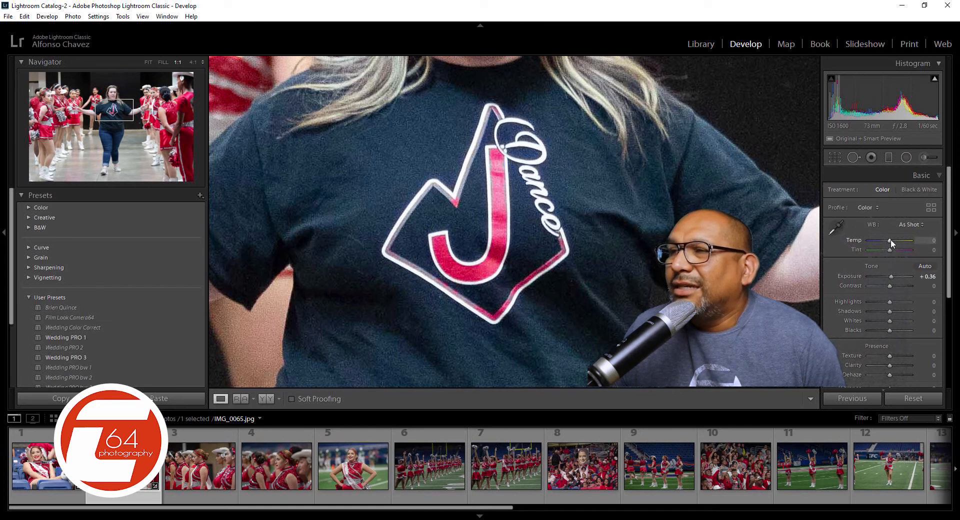
pyautogui.moveTo(890, 239); pyautogui.dragTo(897, 241)
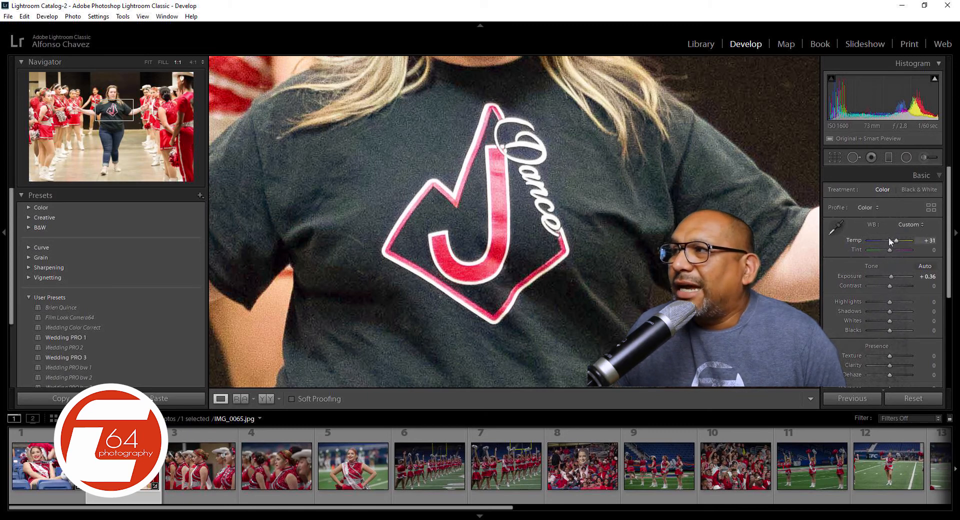
pyautogui.click(710, 270)
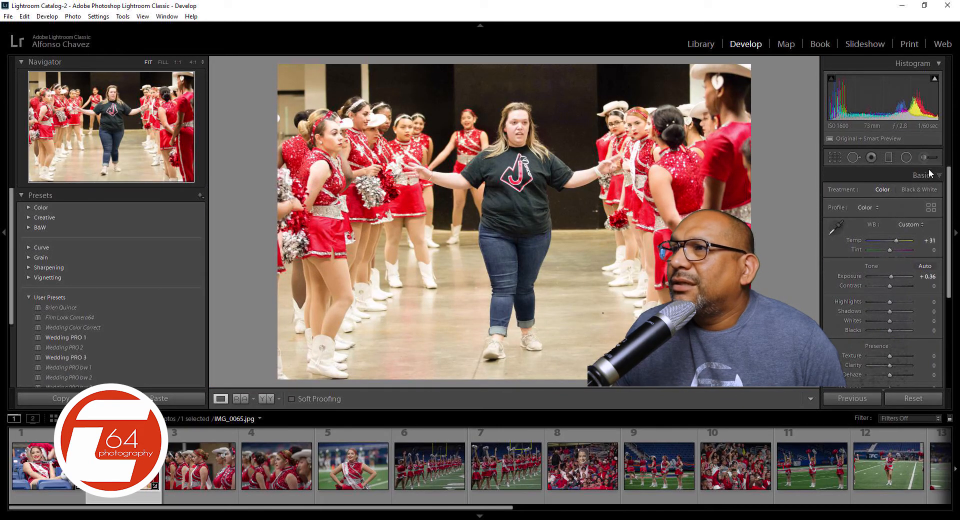
# Step: Raise the exposure of IMG_0073 to +1.07, IMG_0097 to +1.67 and IMG_0128 to +0.71
pyautogui.click(209, 437)
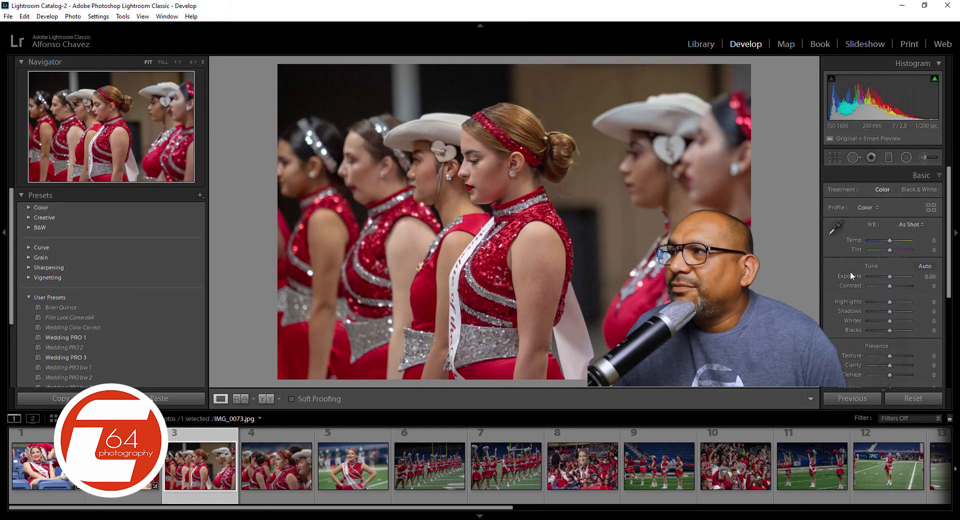
pyautogui.moveTo(890, 276); pyautogui.dragTo(893, 277)
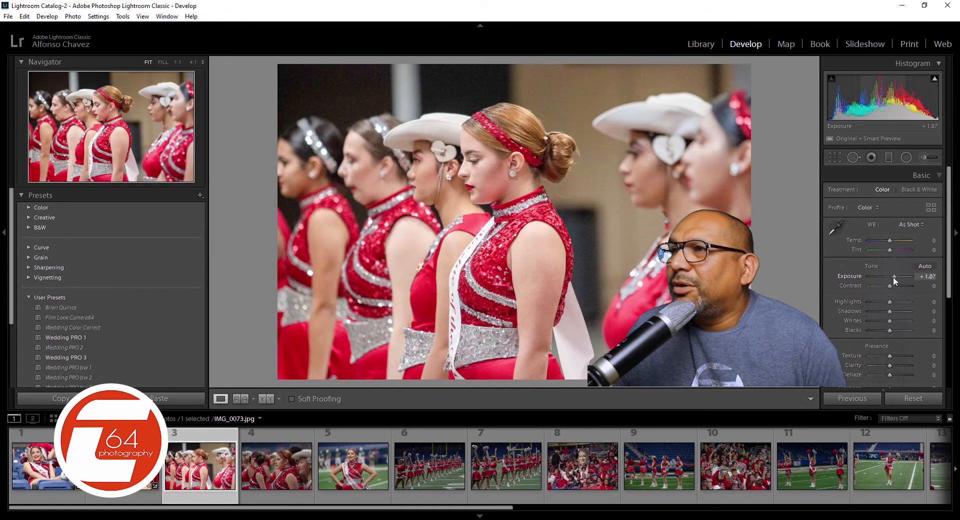
pyautogui.click(276, 440)
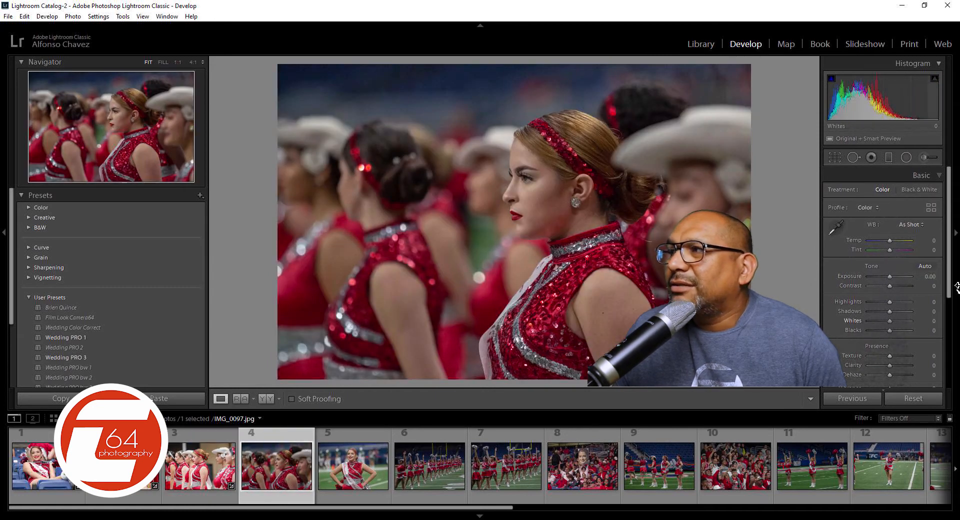
pyautogui.moveTo(889, 277); pyautogui.dragTo(897, 278)
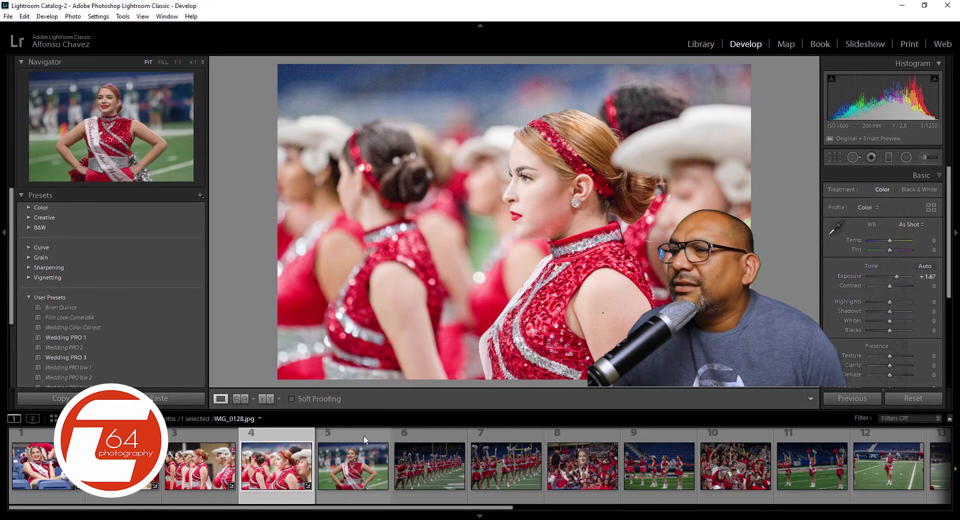
pyautogui.click(361, 437)
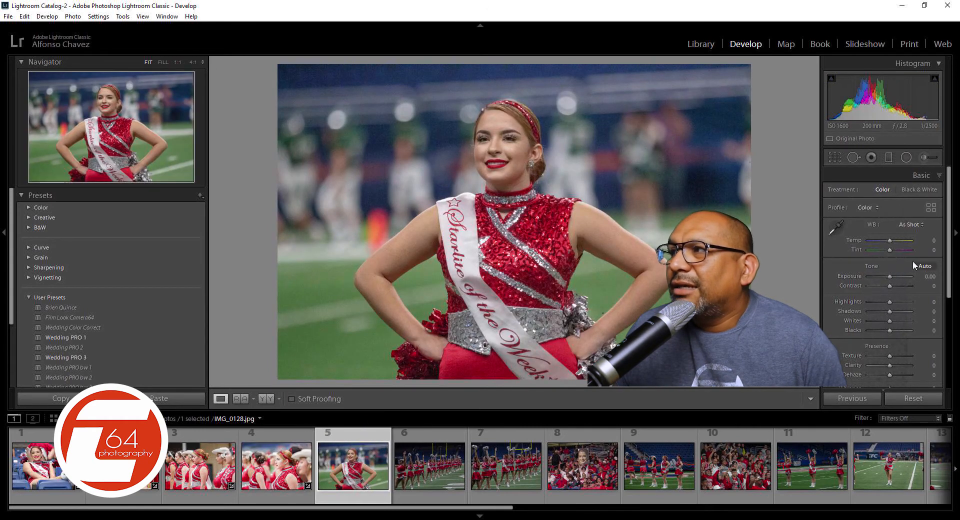
pyautogui.moveTo(889, 277); pyautogui.dragTo(892, 274)
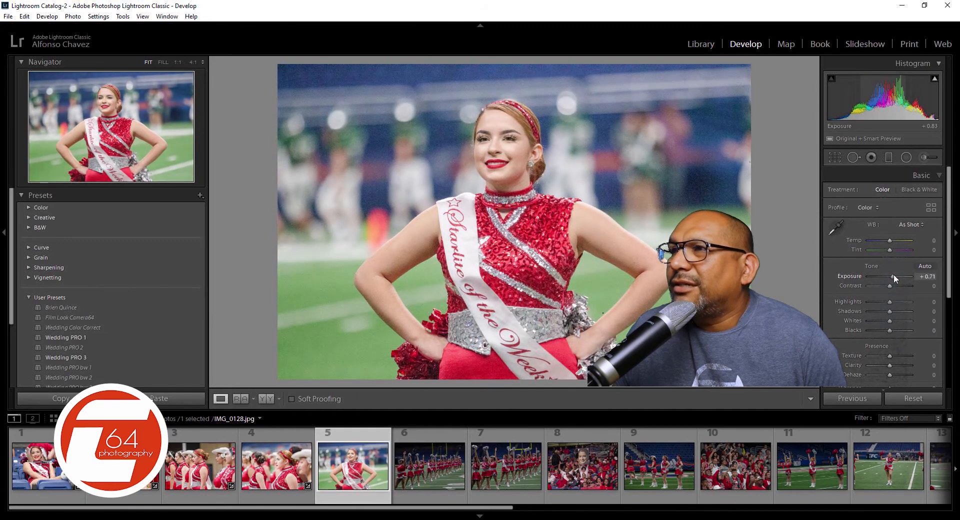
# Step: Straighten IMG_0152 so the goalposts stand vertical, and raise its exposure to +1.07
pyautogui.click(435, 439)
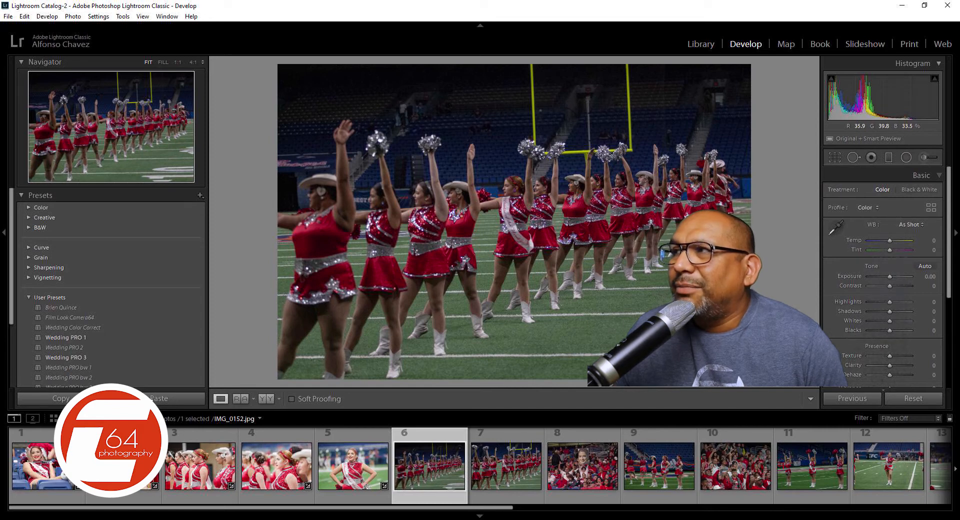
pyautogui.click(836, 157)
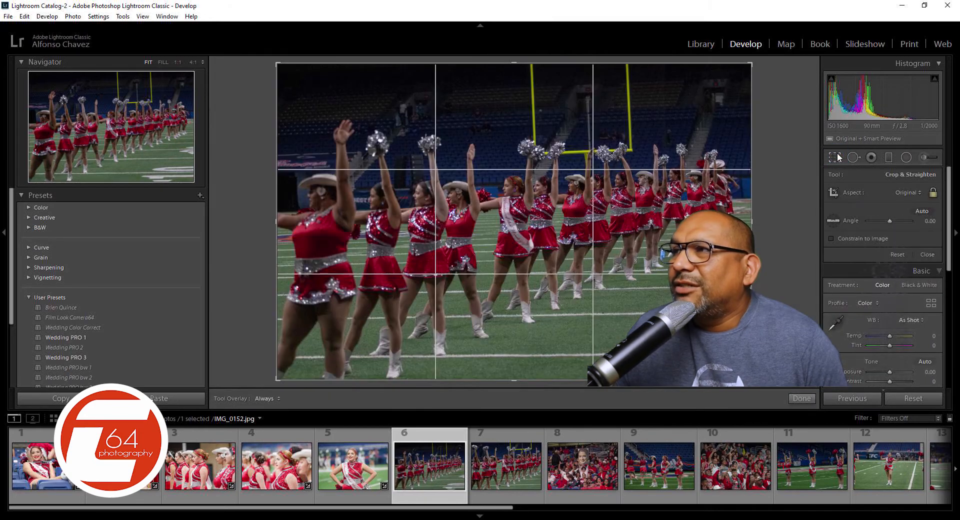
pyautogui.click(887, 221)
pyautogui.moveTo(887, 221); pyautogui.dragTo(888, 220)
pyautogui.click(833, 158)
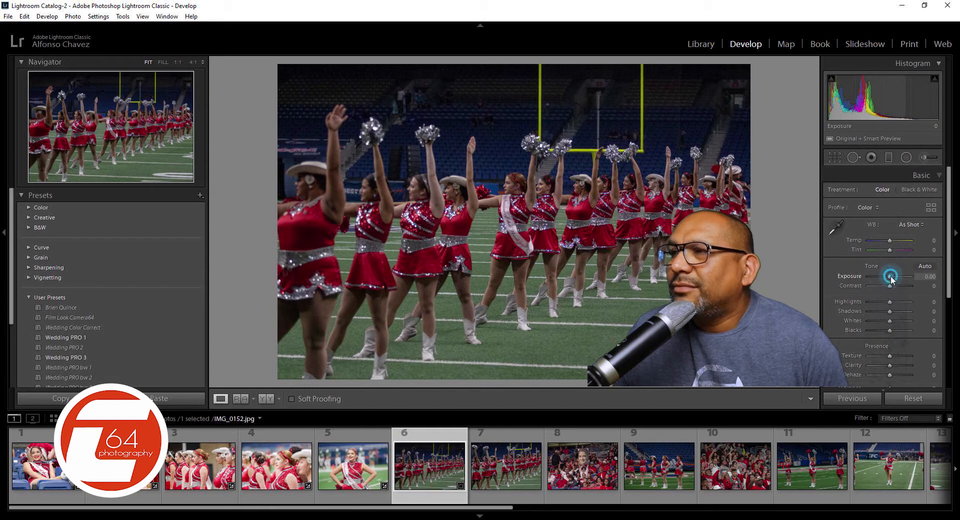
pyautogui.moveTo(892, 275); pyautogui.dragTo(892, 276)
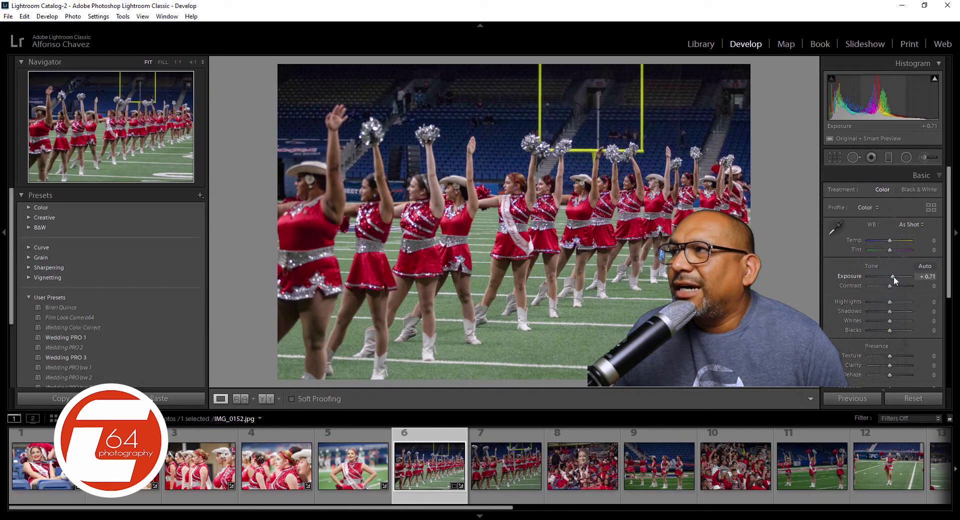
pyautogui.moveTo(893, 276); pyautogui.dragTo(894, 276)
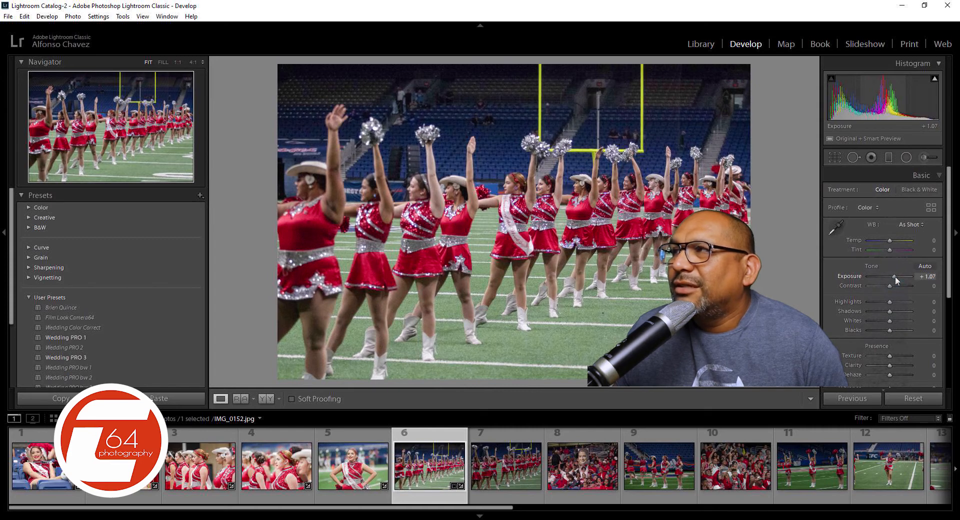
# Step: Straighten IMG_0154 with a crop angle of 2.65 and set its exposure to +1.19
pyautogui.click(492, 433)
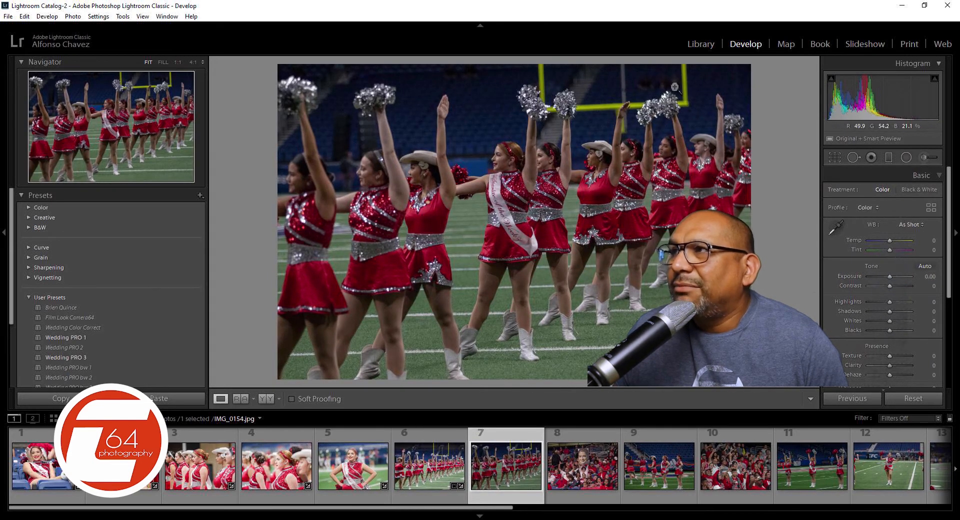
pyautogui.click(834, 157)
pyautogui.moveTo(889, 221); pyautogui.dragTo(889, 221)
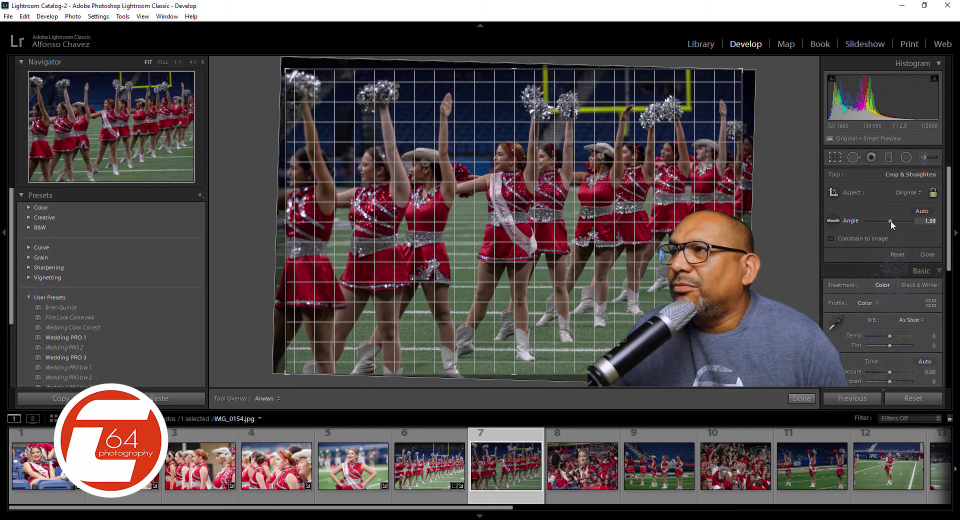
pyautogui.moveTo(890, 221); pyautogui.dragTo(891, 220)
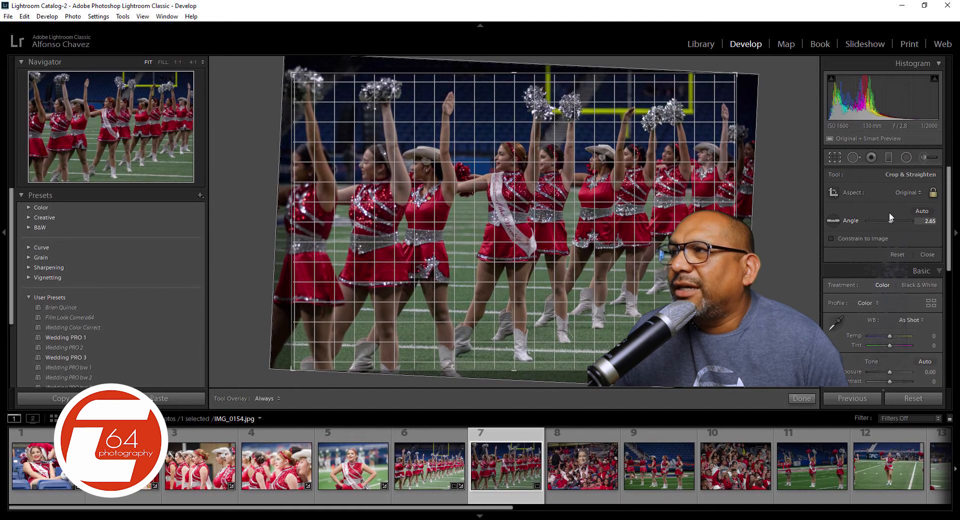
pyautogui.click(834, 157)
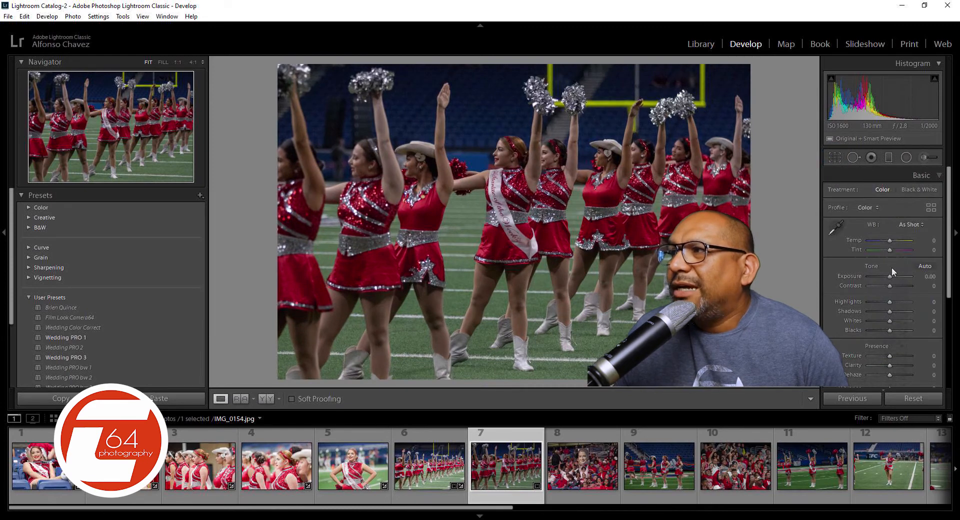
pyautogui.moveTo(890, 277); pyautogui.dragTo(896, 276)
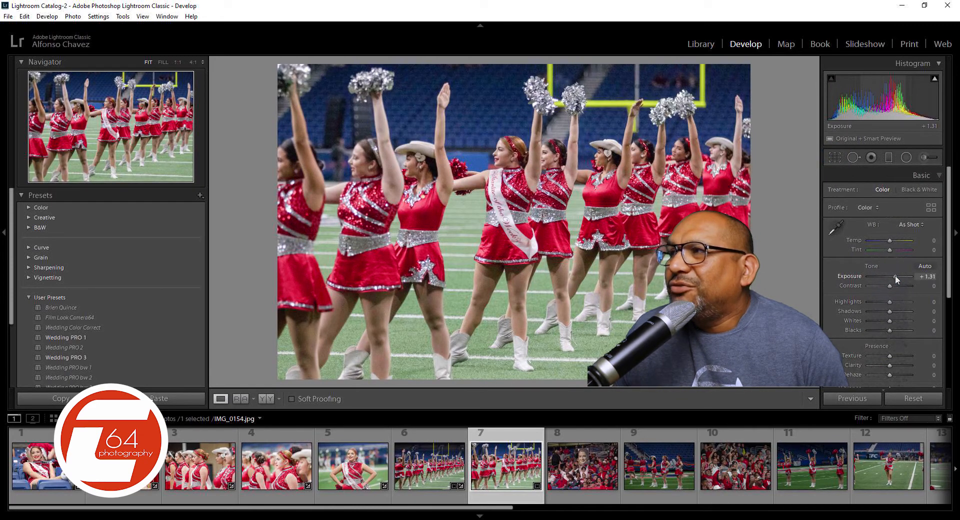
pyautogui.moveTo(895, 277); pyautogui.dragTo(894, 276)
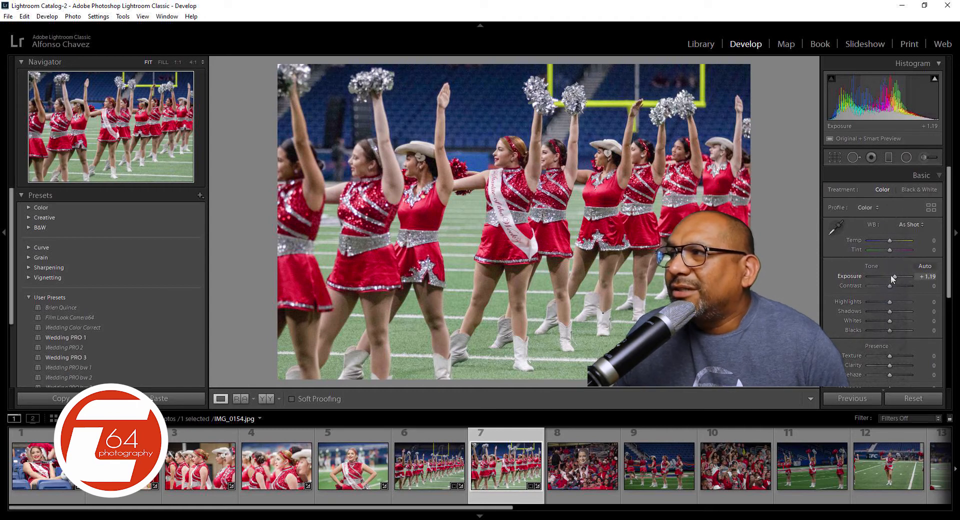
# Step: Straighten the crowd photo IMG_0187 with a crop angle of 1.59
pyautogui.click(618, 438)
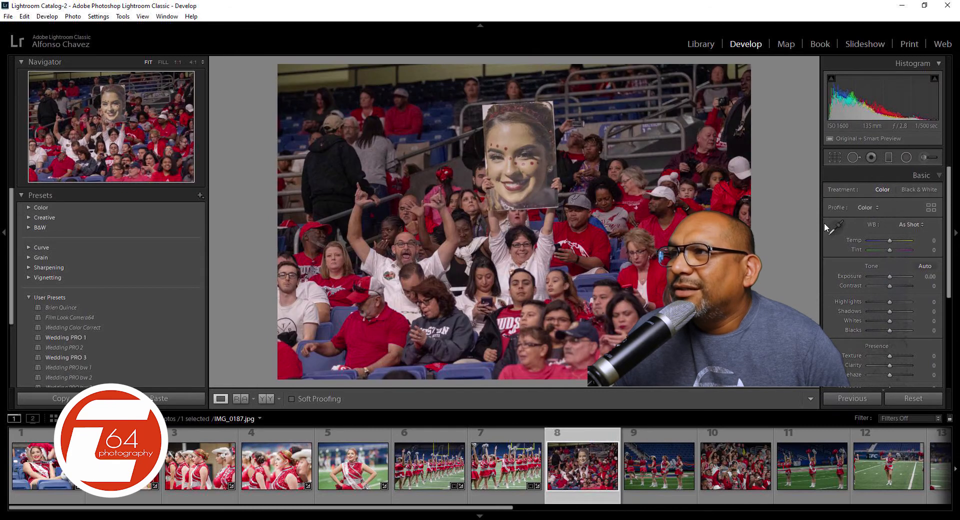
pyautogui.click(834, 157)
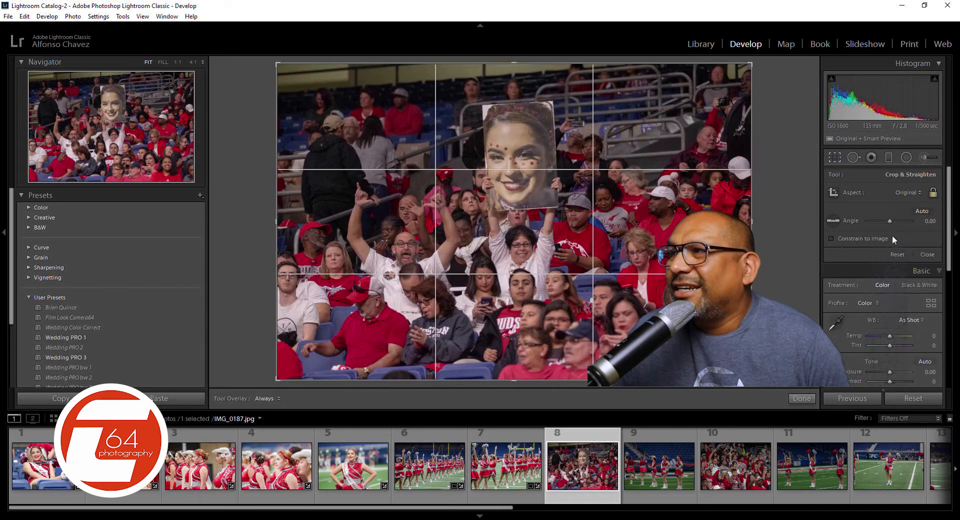
pyautogui.moveTo(890, 220); pyautogui.dragTo(887, 220)
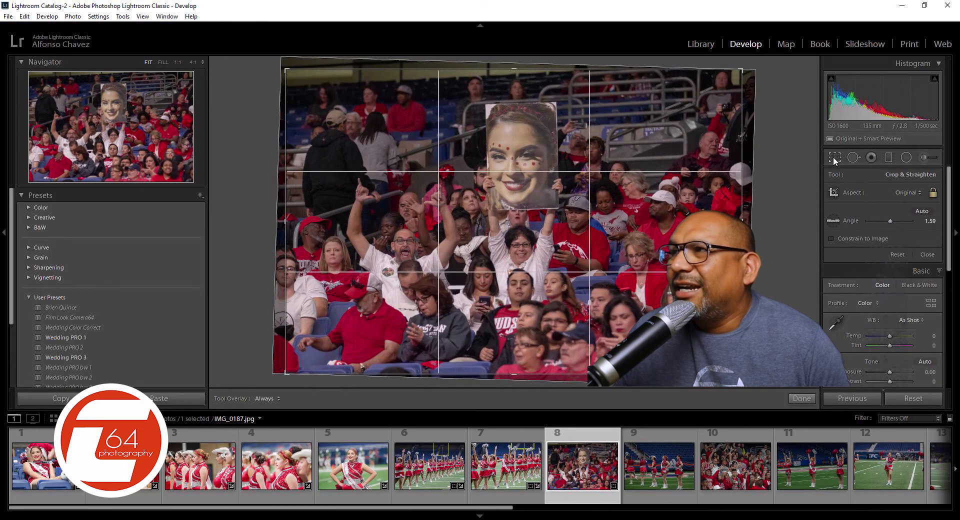
pyautogui.click(833, 157)
# Step: Examine the face poster and the cheering spectators around it in IMG_0187 at close range
pyautogui.click(515, 167)
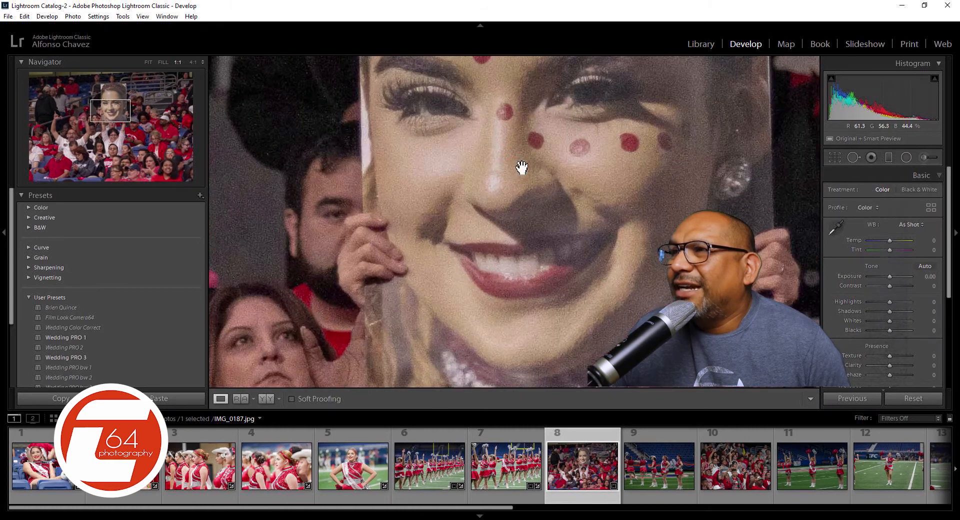
pyautogui.moveTo(551, 242); pyautogui.dragTo(559, 188)
pyautogui.click(569, 236)
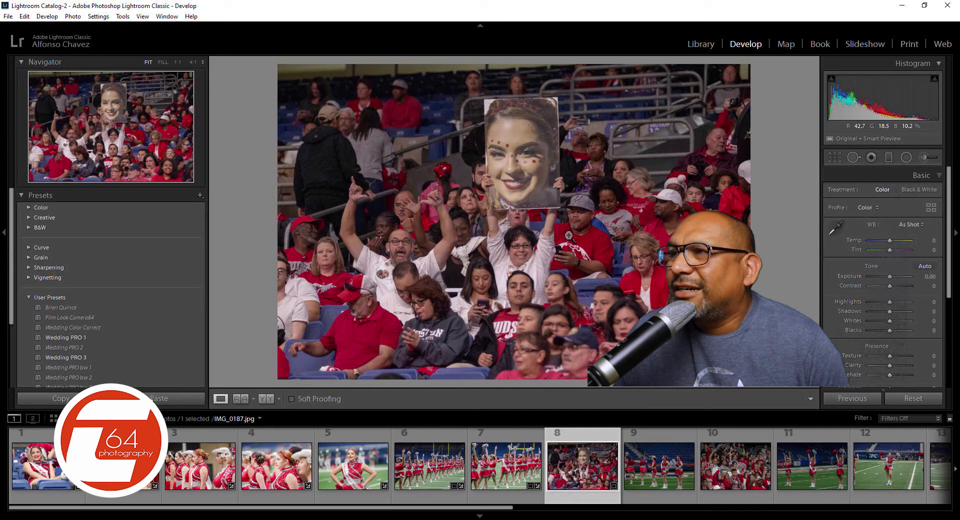
pyautogui.click(518, 255)
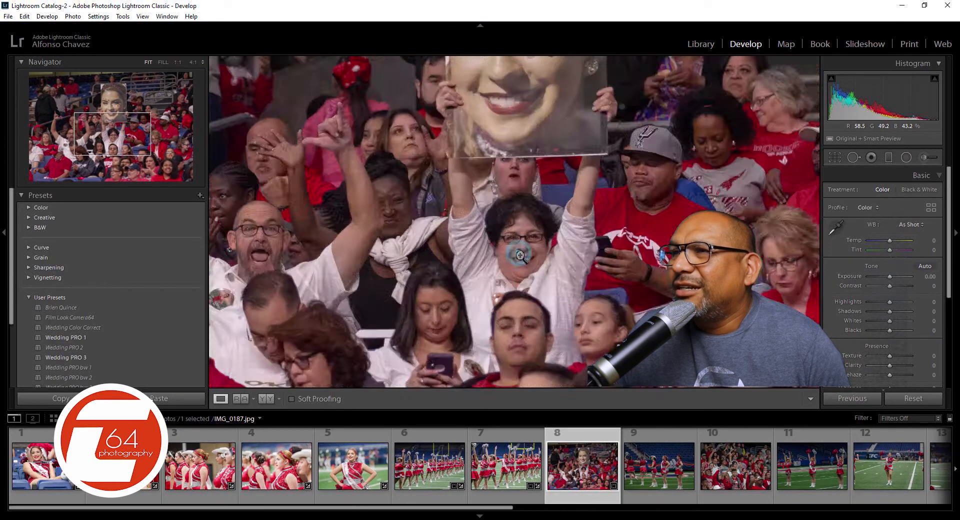
pyautogui.click(520, 255)
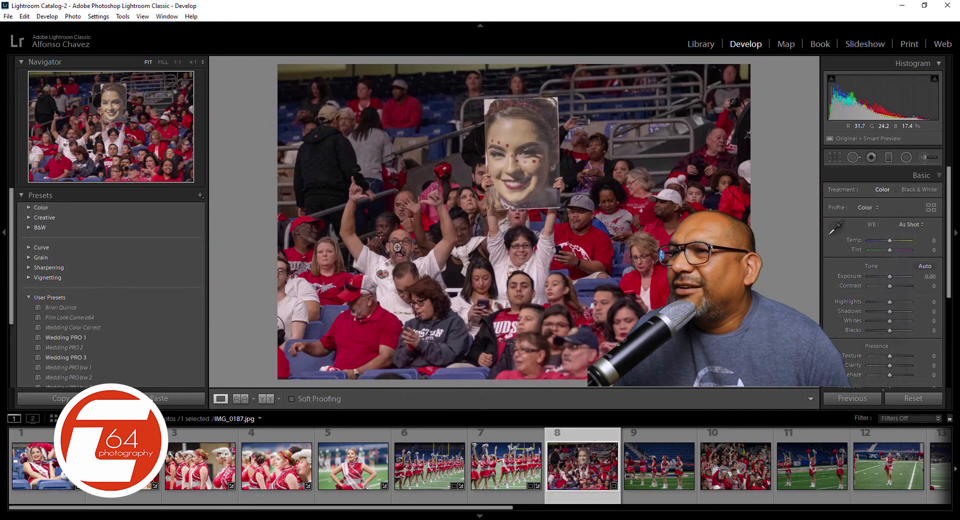
pyautogui.click(397, 253)
pyautogui.click(405, 248)
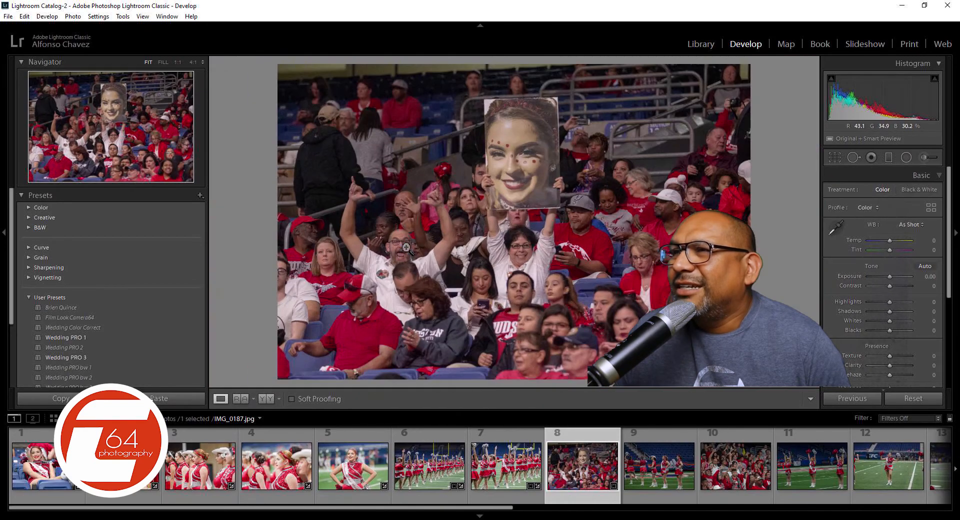
pyautogui.click(398, 249)
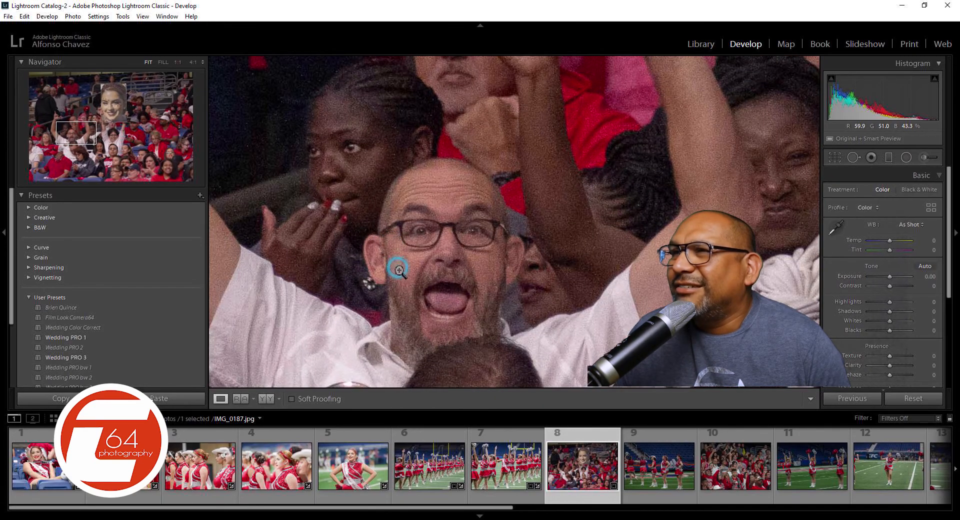
# Step: Raise the exposure of the crowd photo IMG_0187 to +0.83 and of the sideline dancers photo IMG_0195 to +1.19
pyautogui.click(398, 269)
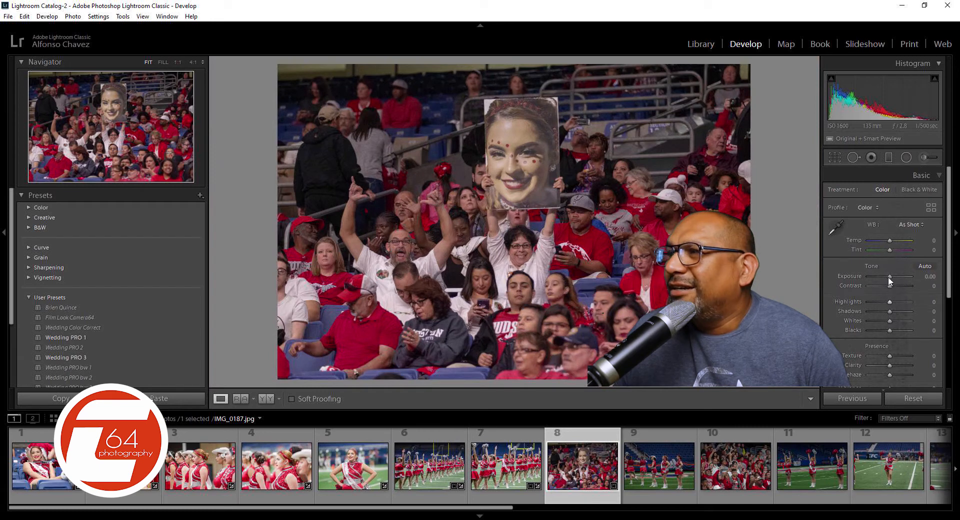
pyautogui.moveTo(892, 278); pyautogui.dragTo(895, 281)
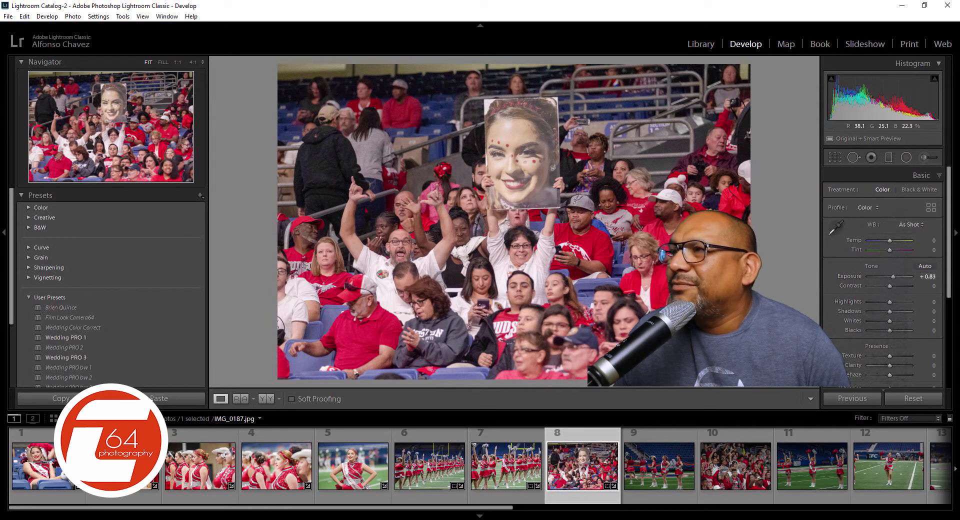
pyautogui.click(662, 439)
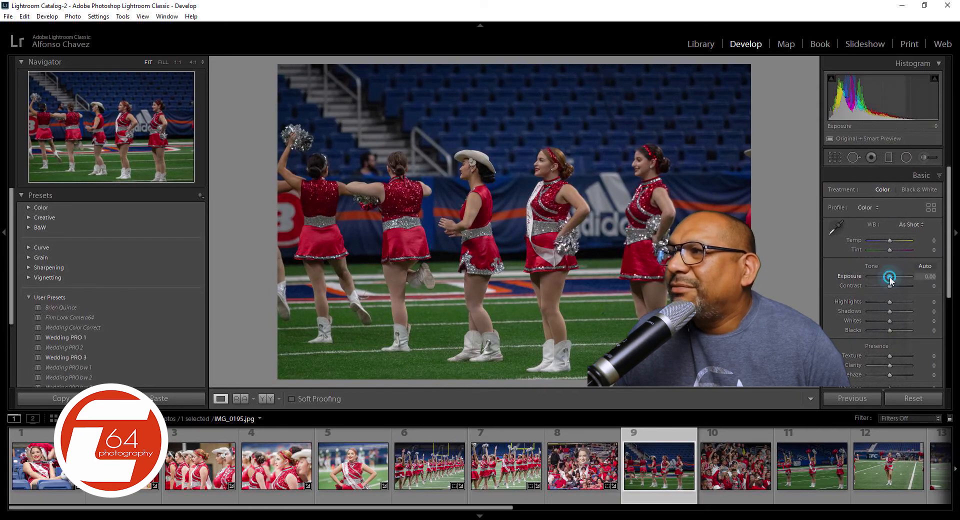
pyautogui.moveTo(891, 280); pyautogui.dragTo(896, 281)
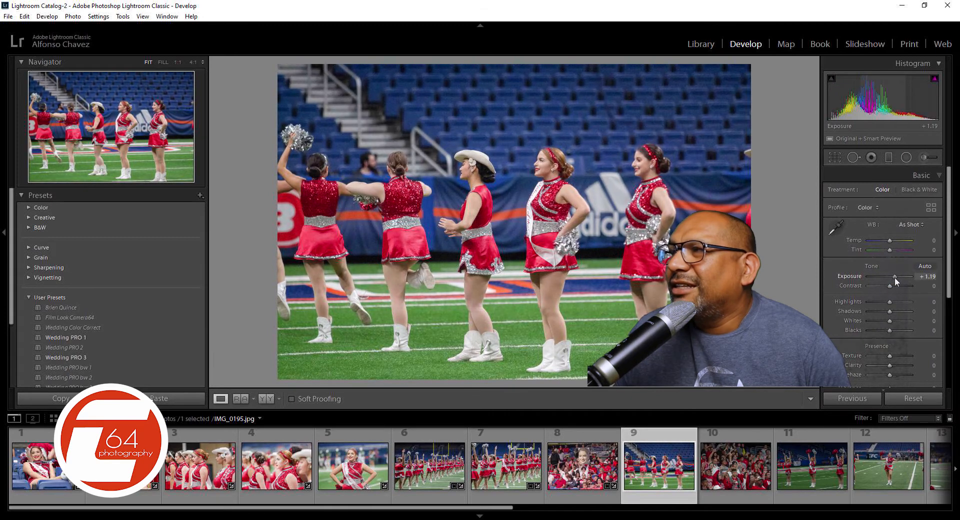
# Step: Brighten the crowd photo IMG_0220 by raising its exposure
pyautogui.click(708, 440)
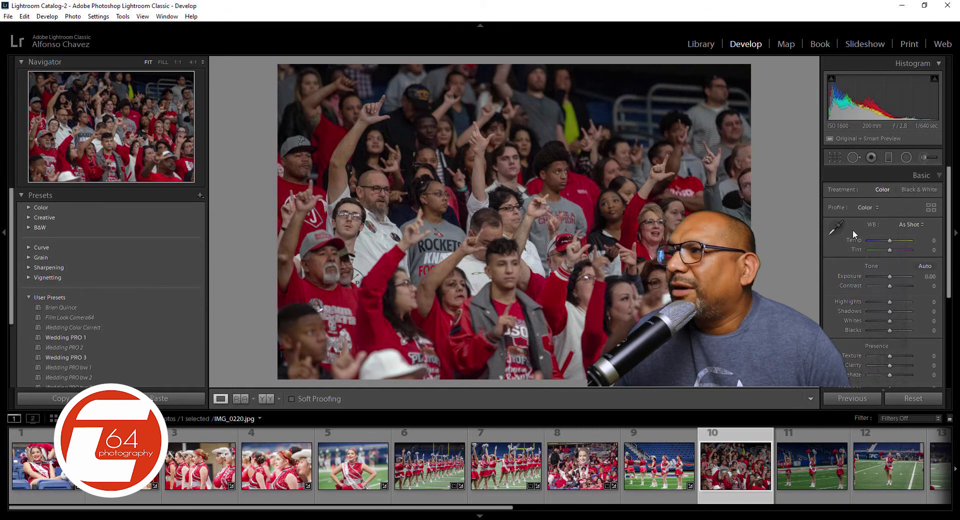
pyautogui.moveTo(889, 276); pyautogui.dragTo(896, 282)
# Step: Set the exposure of IMG_0243 to +1.31 and straighten its slightly tilted background with a small crop rotation
pyautogui.click(805, 440)
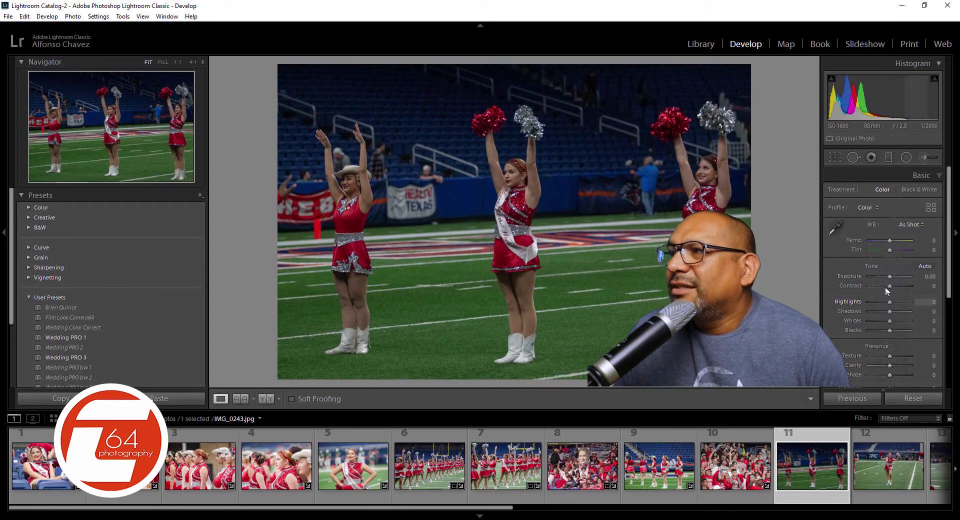
pyautogui.moveTo(890, 277); pyautogui.dragTo(895, 281)
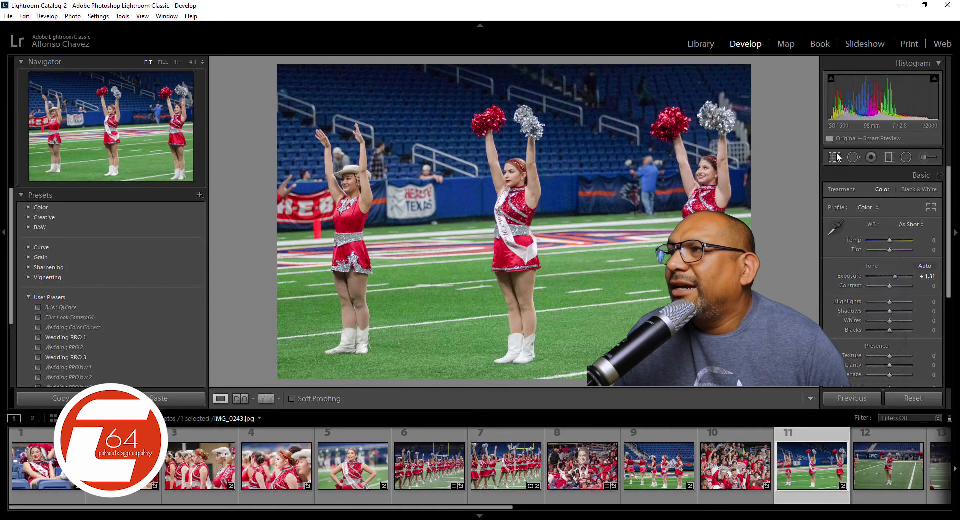
pyautogui.click(835, 157)
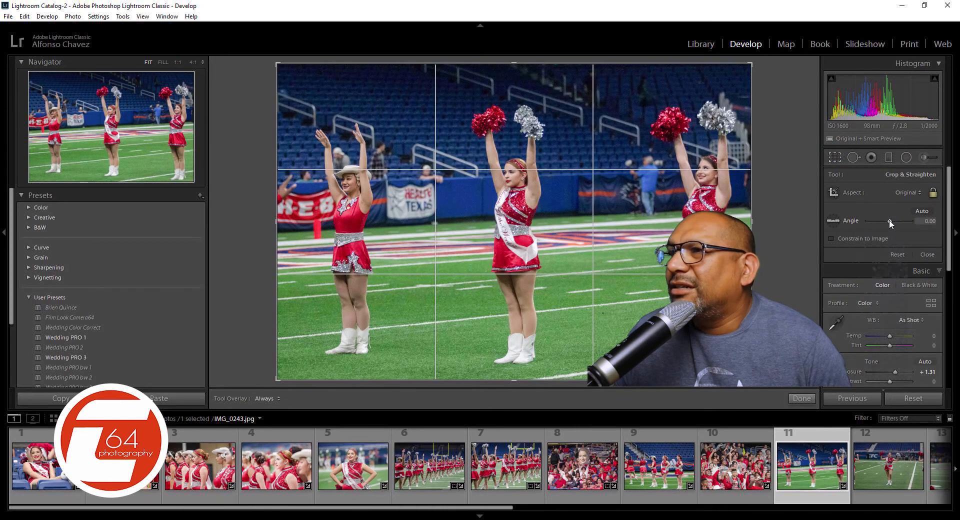
pyautogui.moveTo(888, 220); pyautogui.dragTo(889, 220)
pyautogui.click(834, 158)
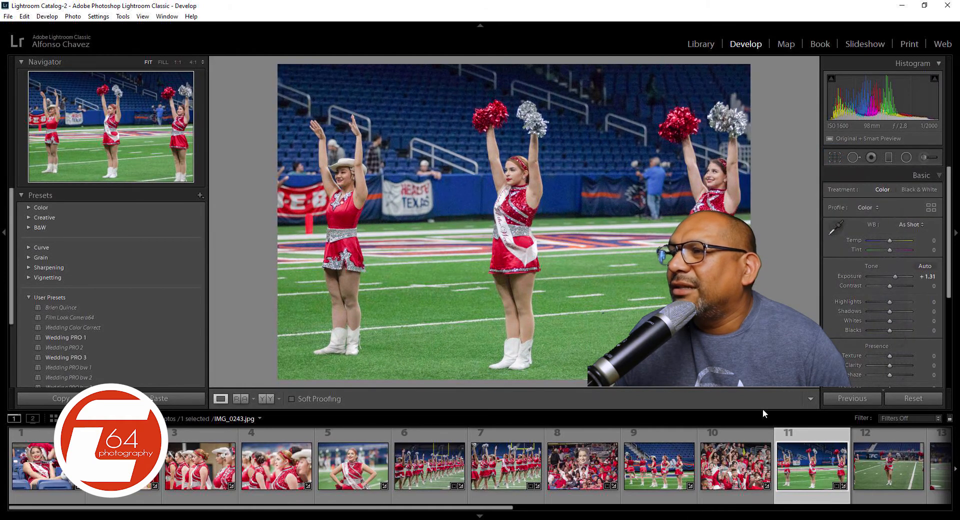
# Step: Set the exposure of IMG_0265 to +0.71 and straighten it with a crop angle of -1.59
pyautogui.scroll(-4, 719, 450)
pyautogui.click(594, 463)
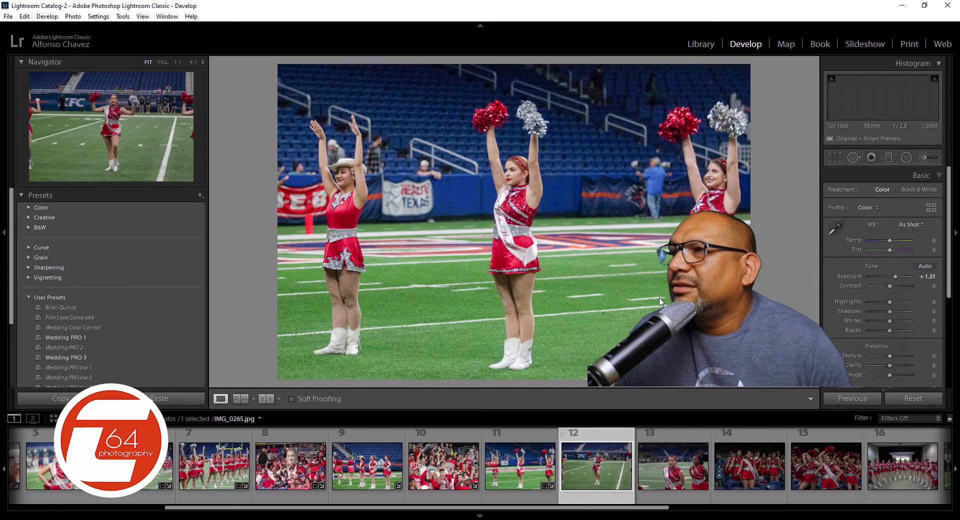
pyautogui.moveTo(889, 278); pyautogui.dragTo(893, 279)
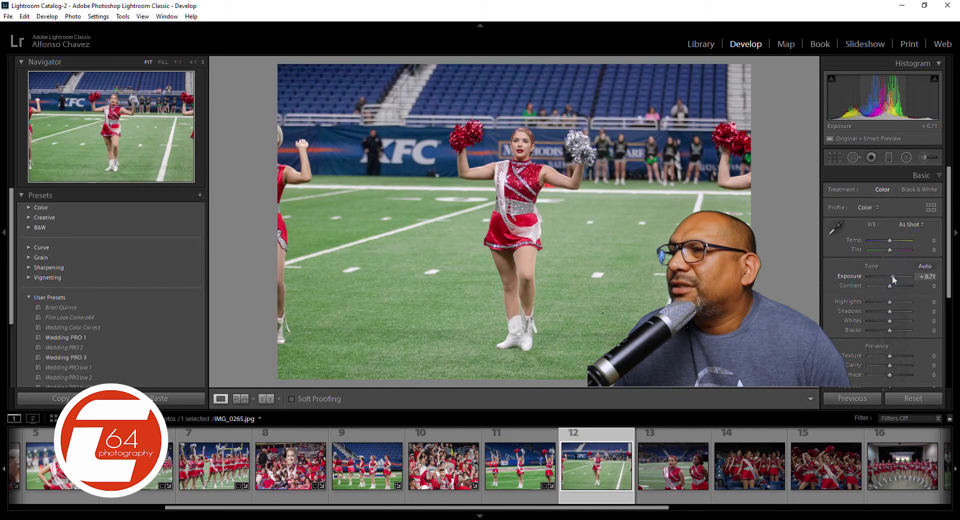
pyautogui.click(835, 157)
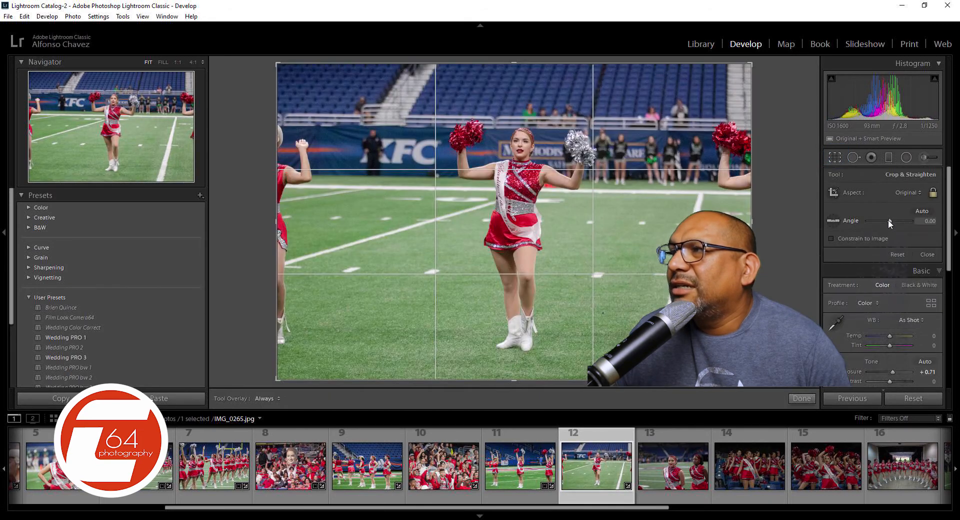
pyautogui.moveTo(889, 221); pyautogui.dragTo(888, 220)
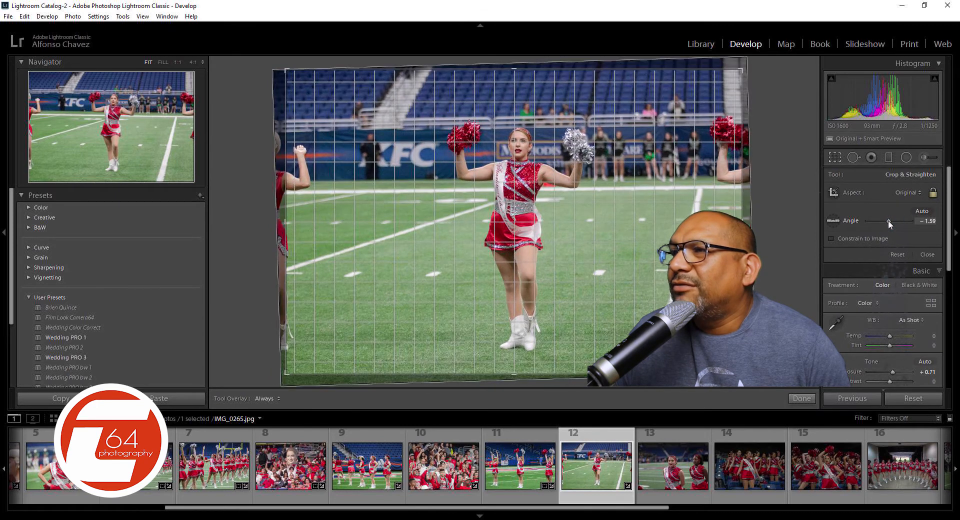
pyautogui.click(835, 158)
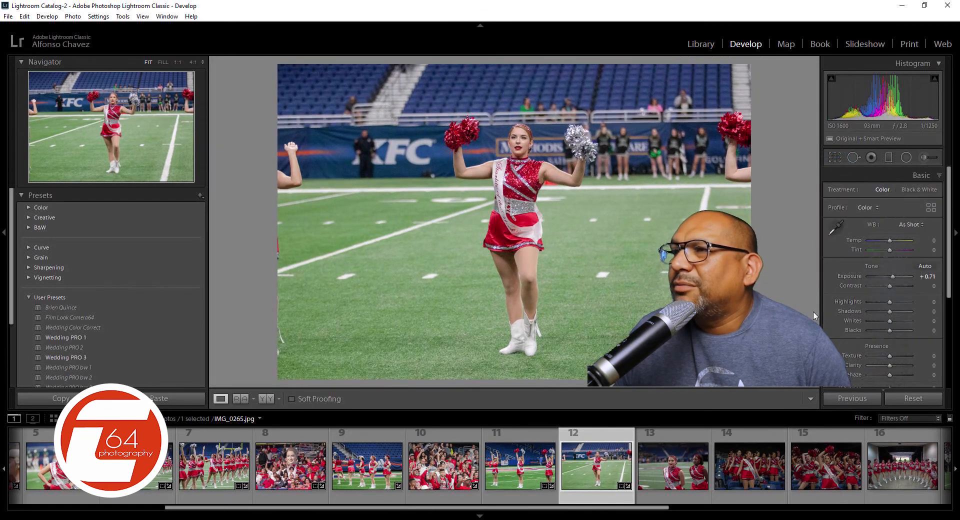
# Step: Raise the exposure of IMG_0273 to +1.31 and of the dance team photo IMG_0278 to +1.67
pyautogui.press('Right')
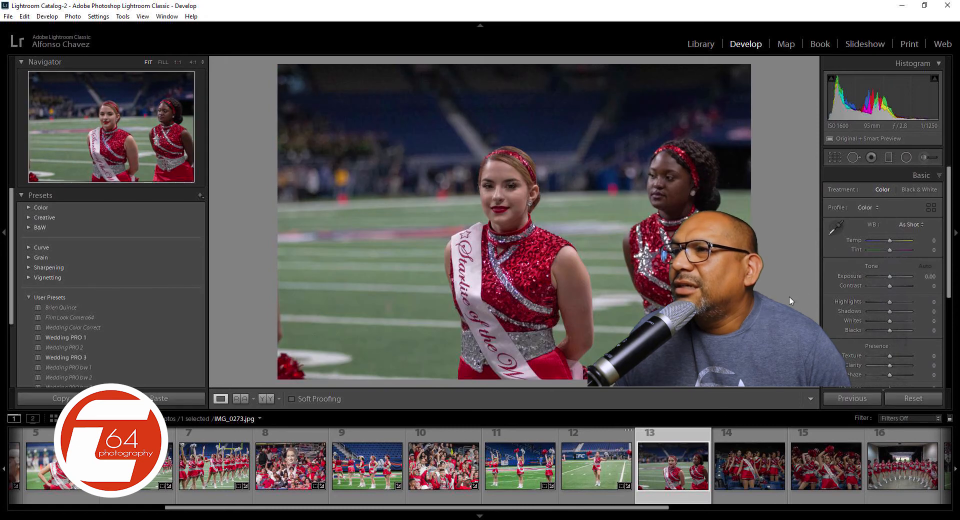
pyautogui.moveTo(889, 277); pyautogui.dragTo(895, 277)
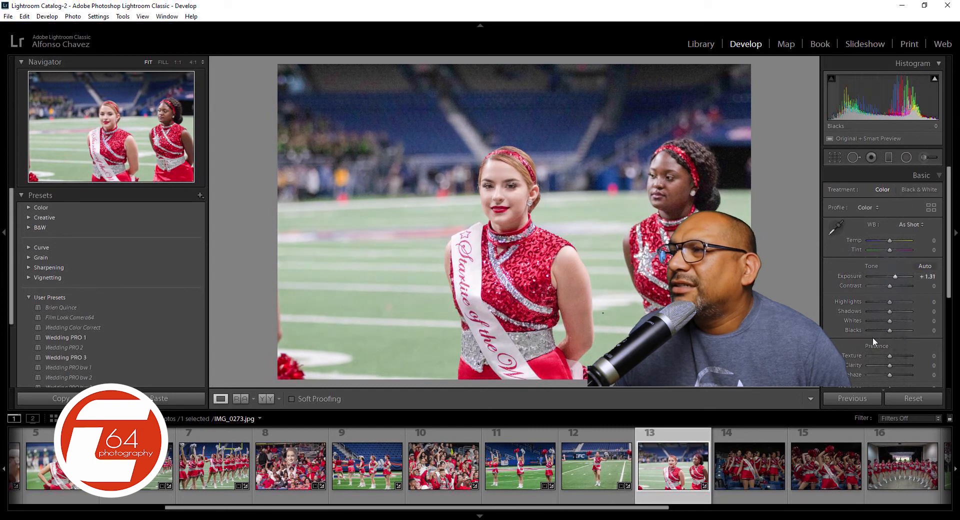
pyautogui.click(760, 439)
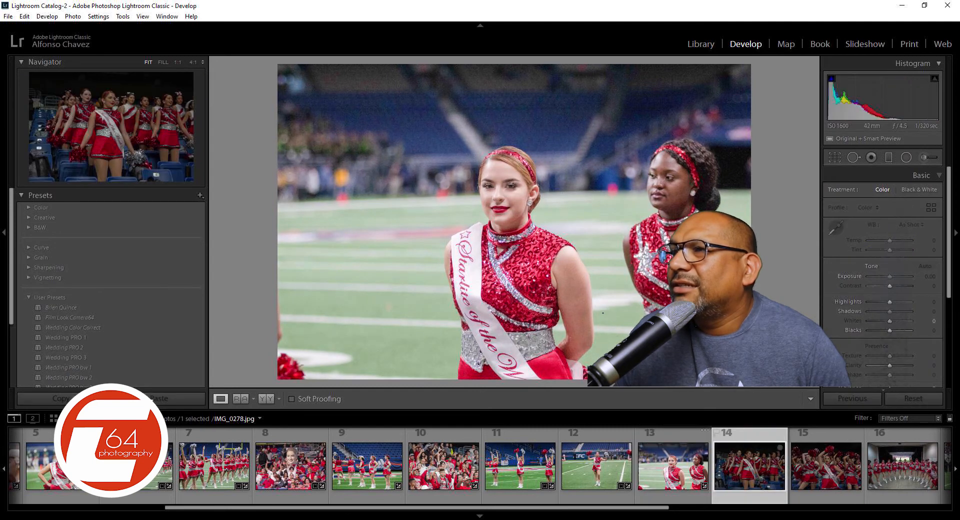
pyautogui.moveTo(890, 275); pyautogui.dragTo(897, 278)
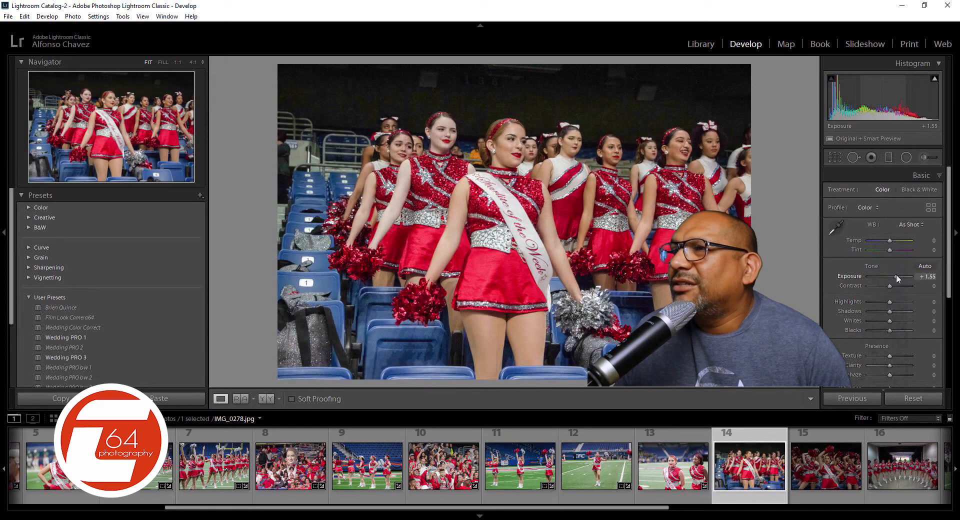
pyautogui.moveTo(897, 278); pyautogui.dragTo(897, 278)
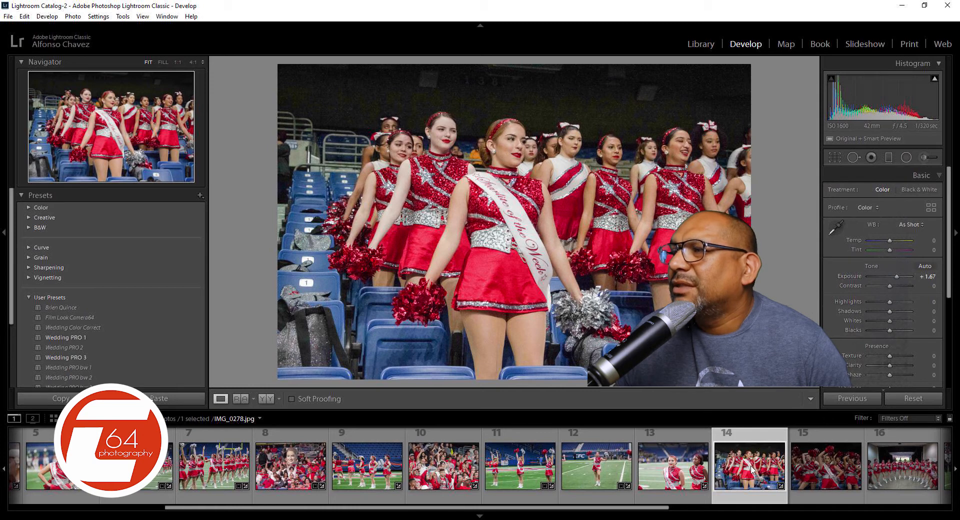
# Step: Raise the exposure of the raised pom-poms photo IMG_0285 to +2.02
pyautogui.click(825, 433)
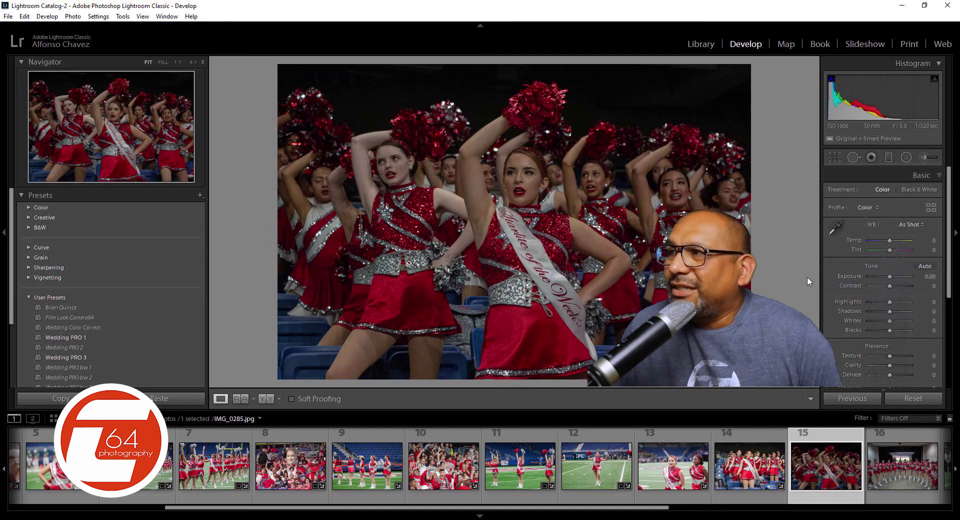
pyautogui.moveTo(889, 275); pyautogui.dragTo(901, 282)
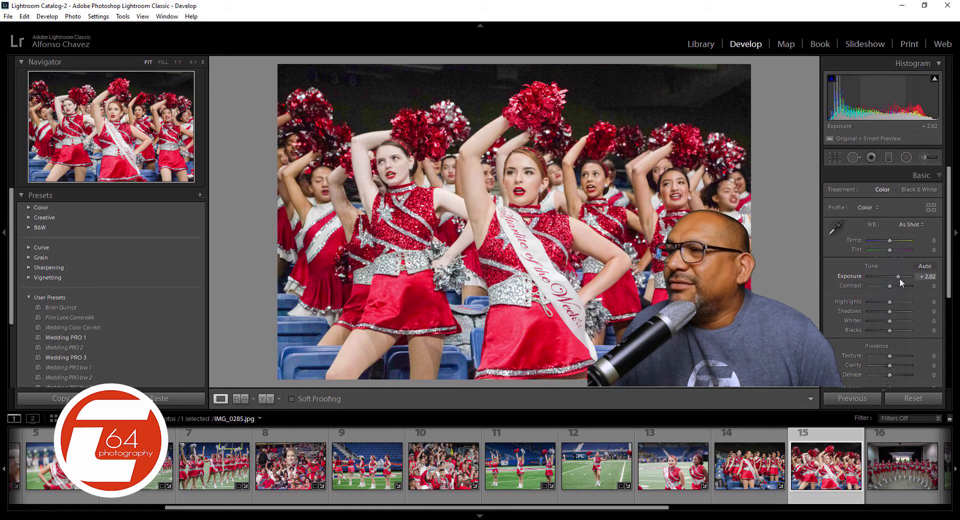
# Step: Straighten the tunnel photo IMG_0316 along the top edge of the opening to an angle of 1.34, and set its exposure to +0.95
pyautogui.press('Right')
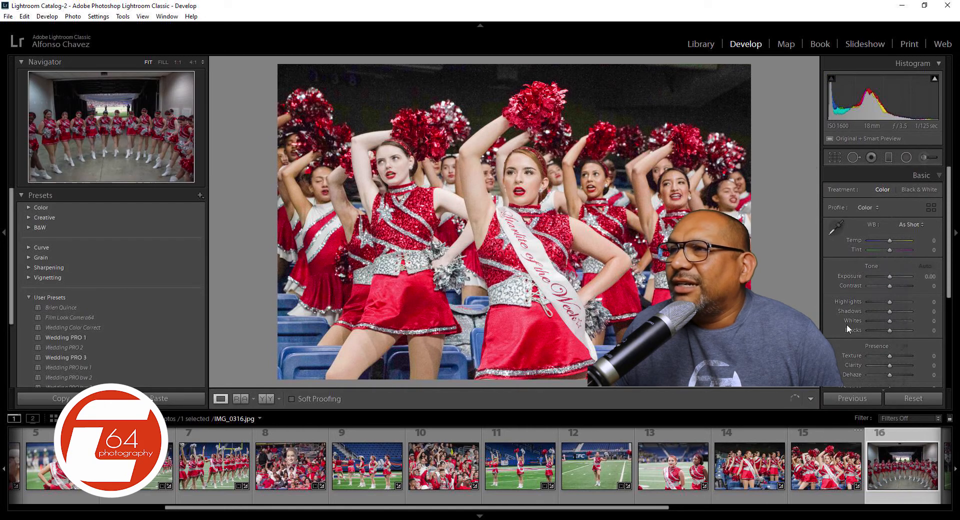
pyautogui.click(838, 159)
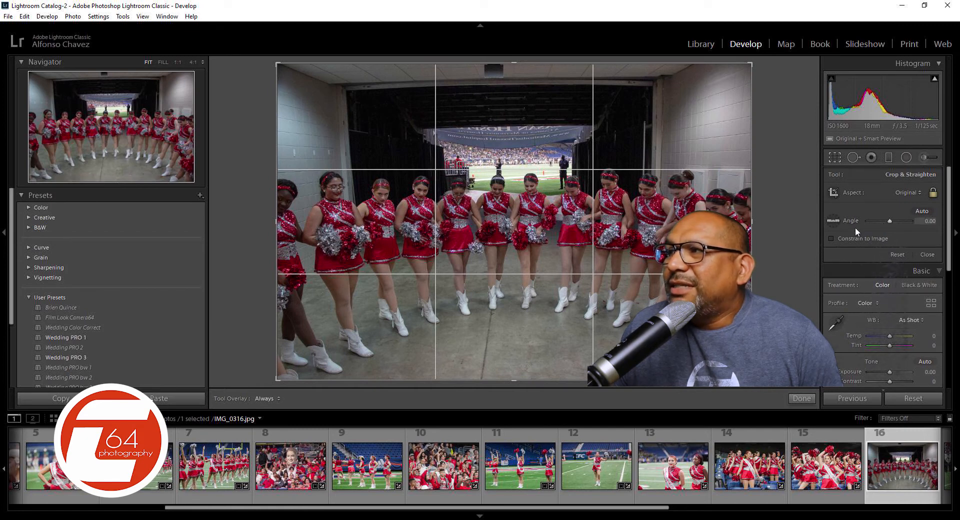
pyautogui.click(833, 221)
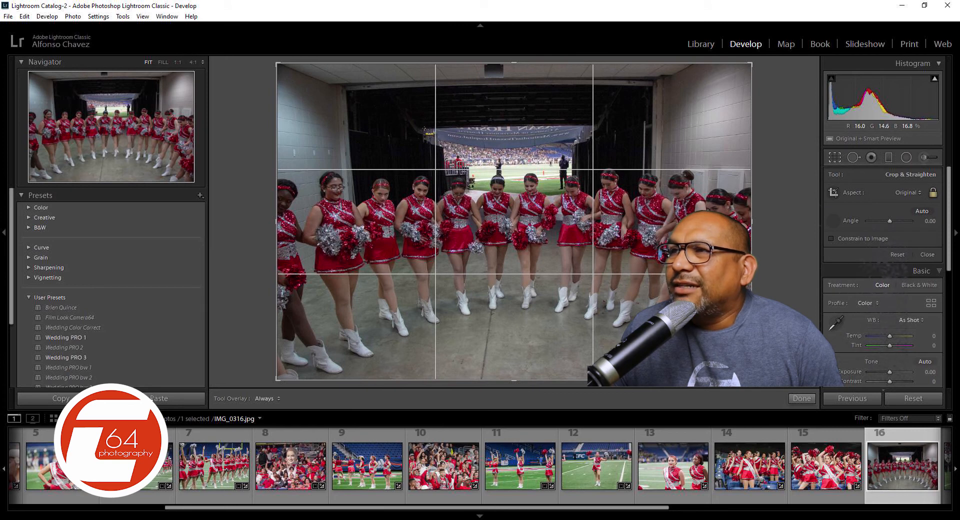
pyautogui.moveTo(425, 129); pyautogui.dragTo(619, 125)
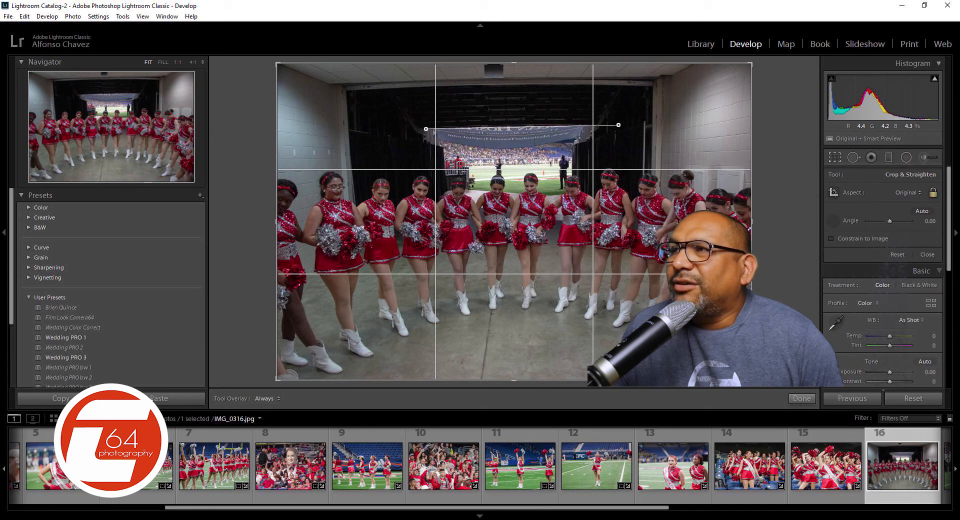
pyautogui.moveTo(618, 125); pyautogui.dragTo(620, 126)
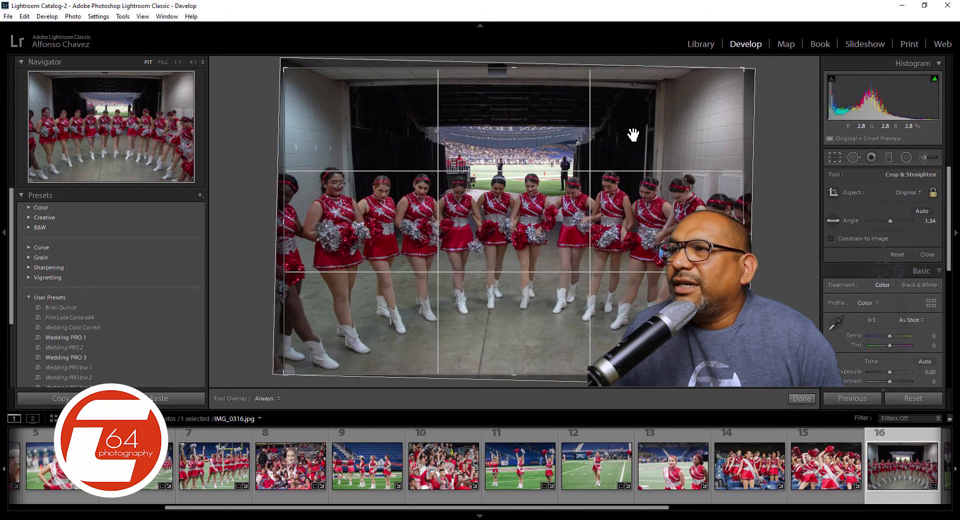
pyautogui.click(838, 158)
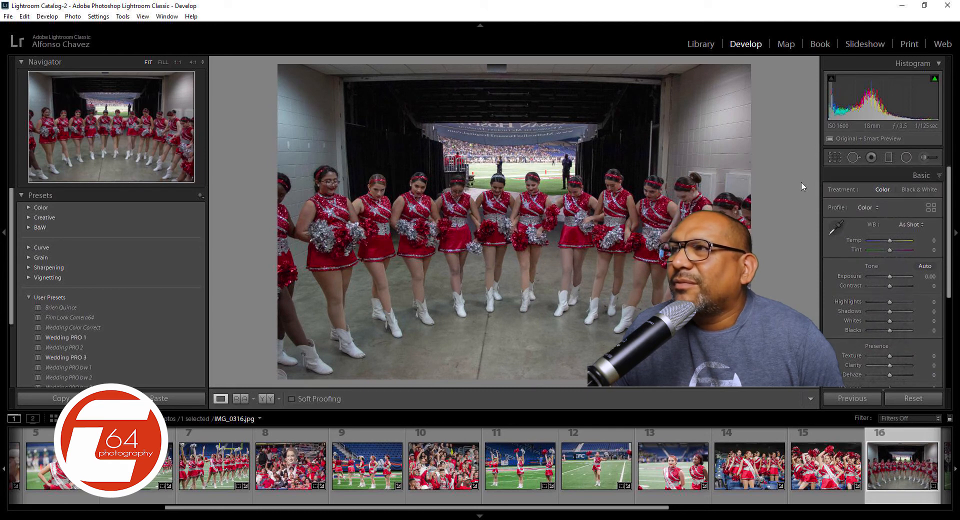
pyautogui.moveTo(890, 279); pyautogui.dragTo(895, 280)
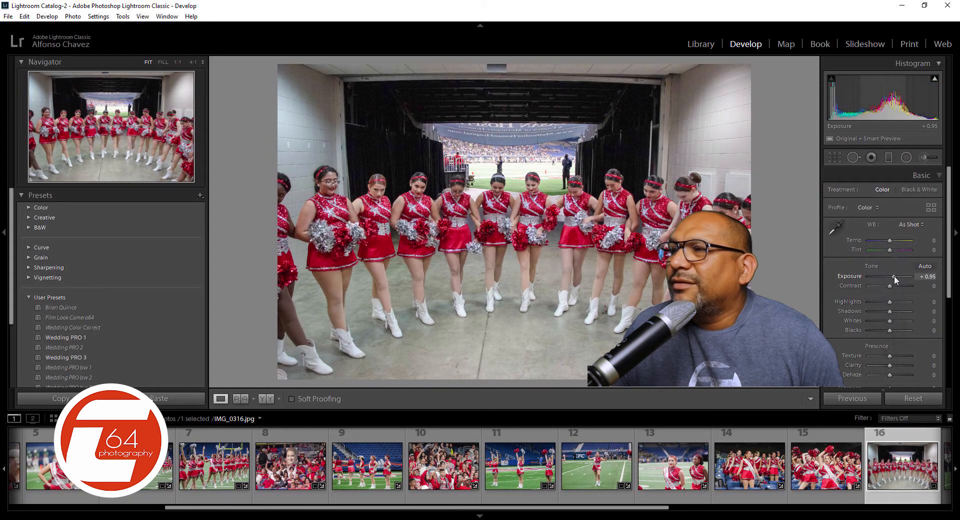
# Step: Review IMG_0329, IMG_0365, IMG_0402 and IMG_0429 for exposure and tilt, examining the dancers in IMG_0429 at close range
pyautogui.scroll(-5, 845, 478)
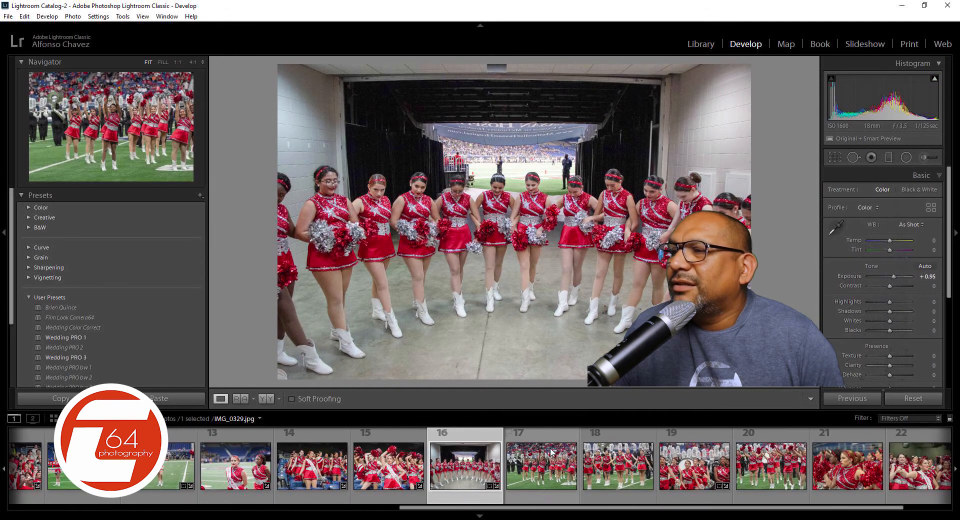
pyautogui.click(552, 453)
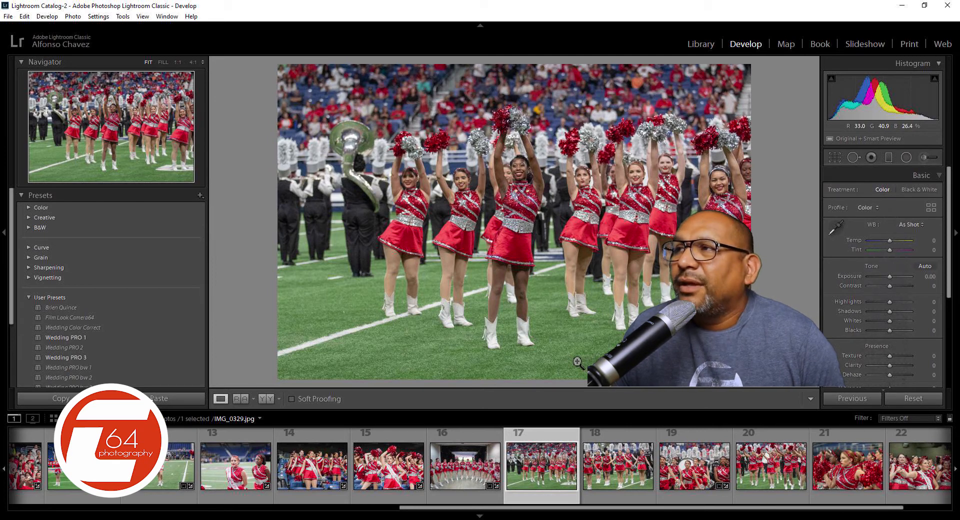
pyautogui.click(620, 438)
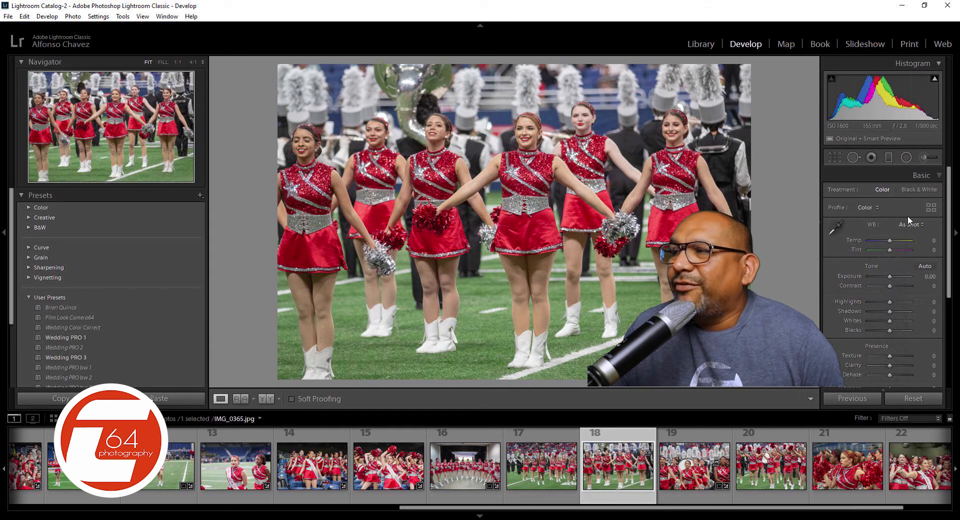
pyautogui.click(701, 438)
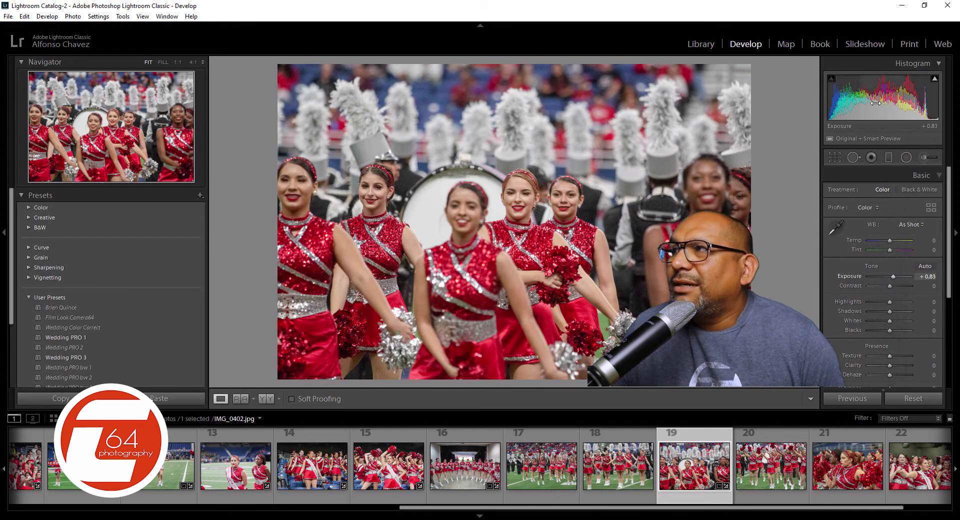
pyautogui.click(772, 439)
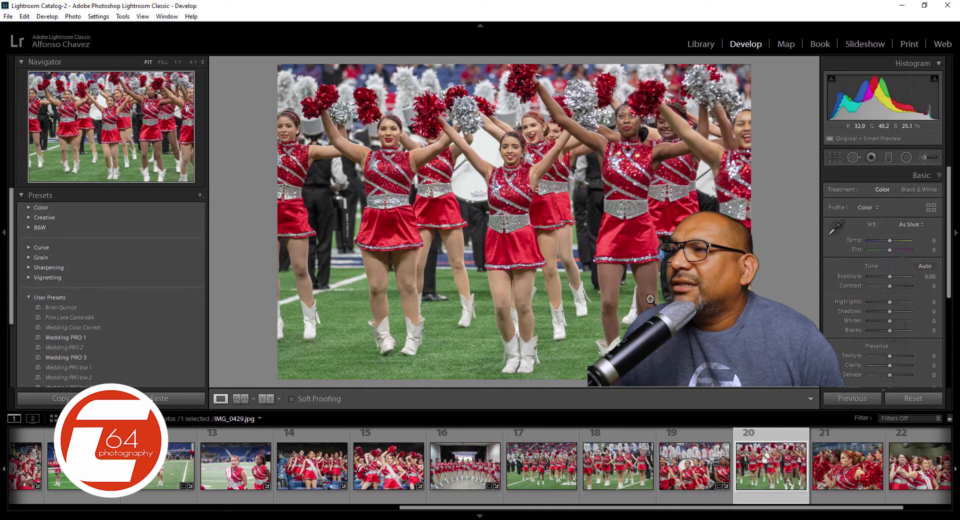
pyautogui.click(522, 123)
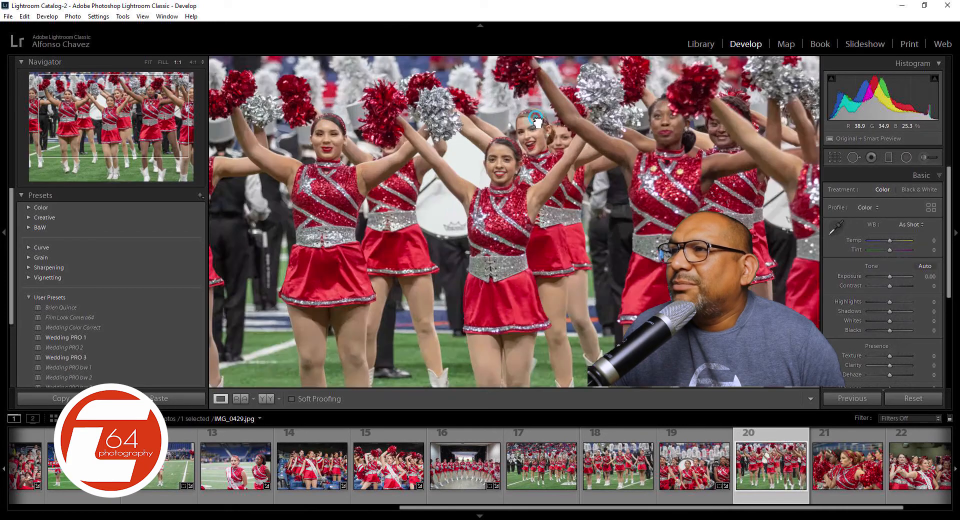
pyautogui.click(593, 263)
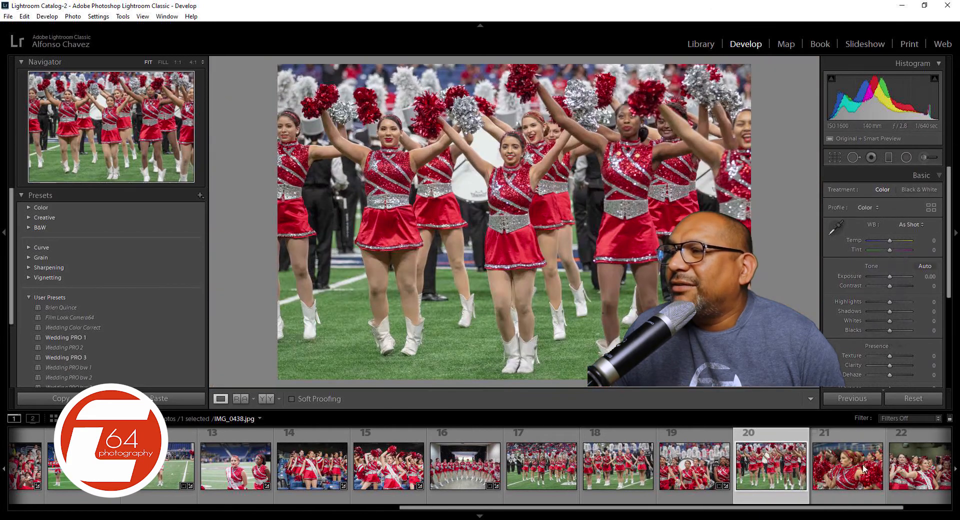
# Step: Raise the exposure of the next photo, the side-profile close-up of a dancer holding red pom-poms, to +0.60
pyautogui.press('Right')
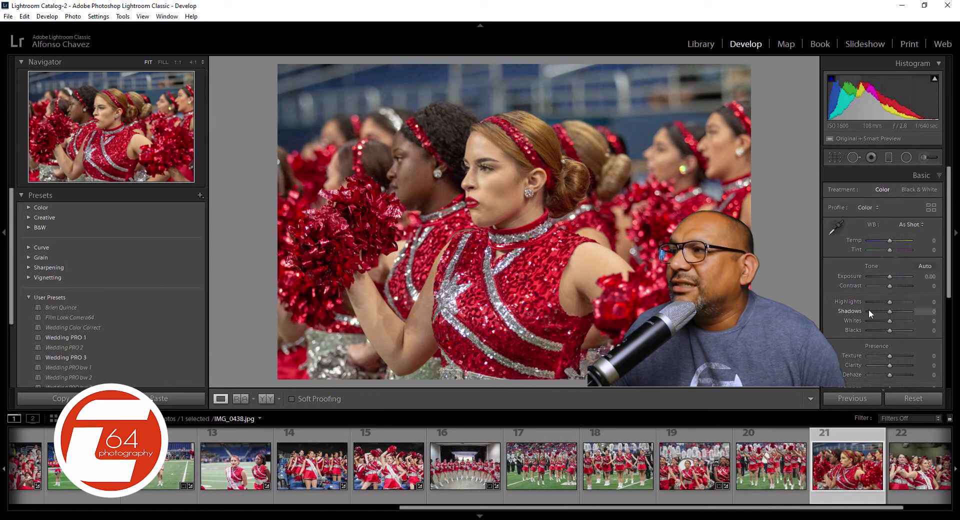
pyautogui.click(892, 280)
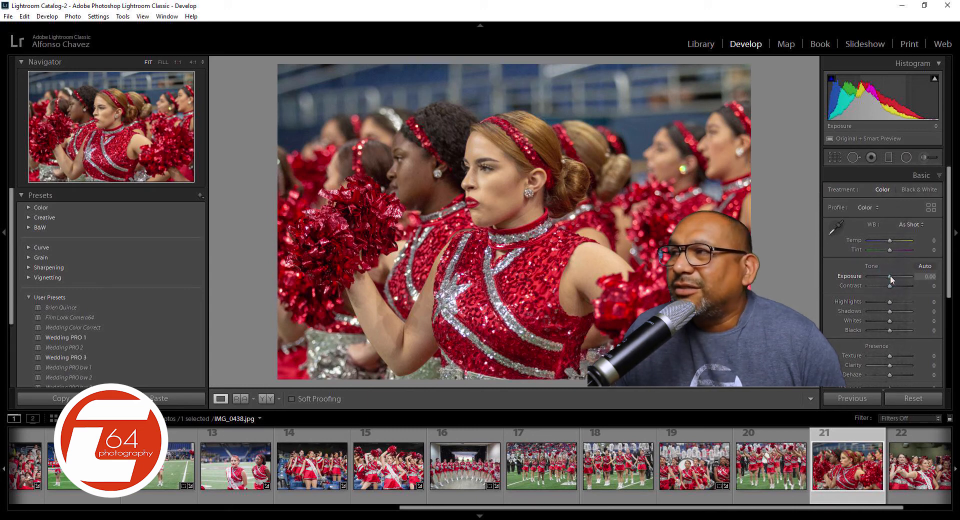
pyautogui.moveTo(892, 280); pyautogui.dragTo(894, 279)
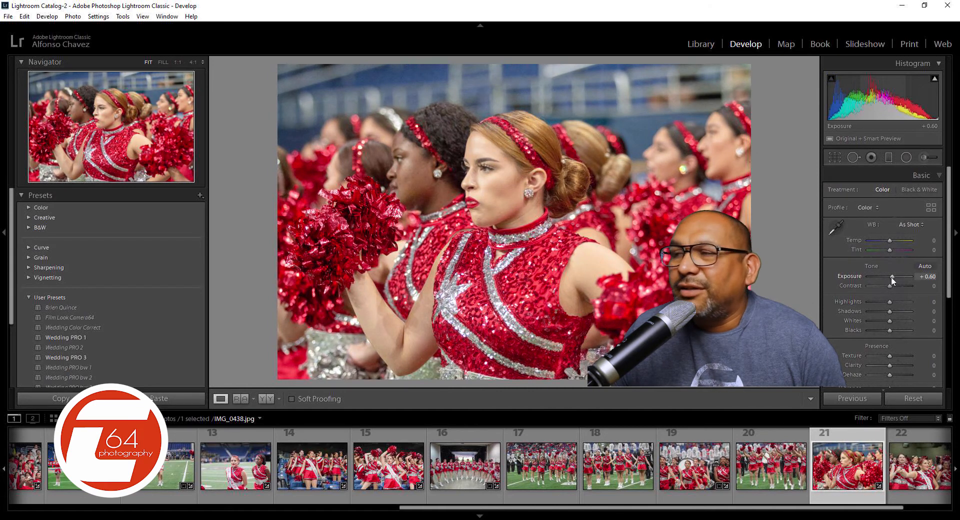
# Step: Raise the exposure of the sash-wearing dancer photo IMG_0577 to +0.48 and of the sideline photo IMG_0638 to +0.83
pyautogui.scroll(-1, 850, 470)
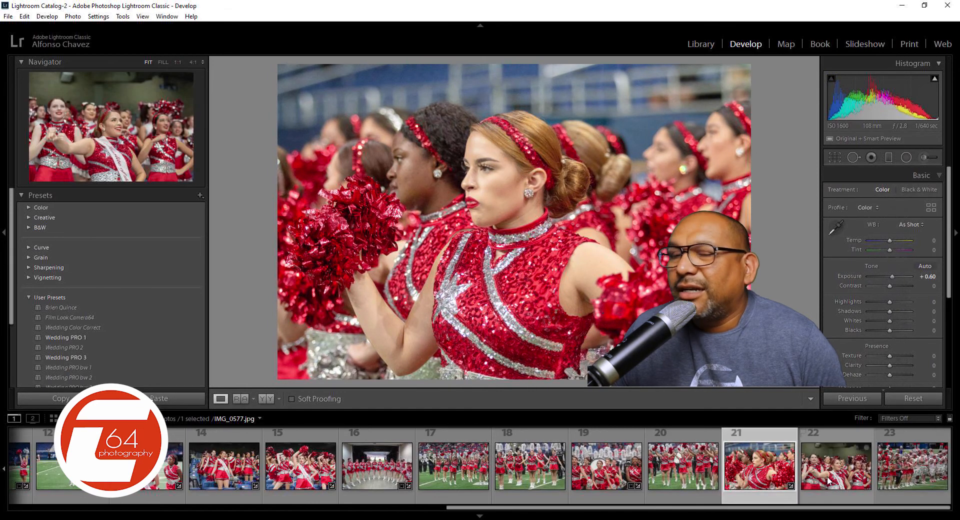
pyautogui.click(846, 440)
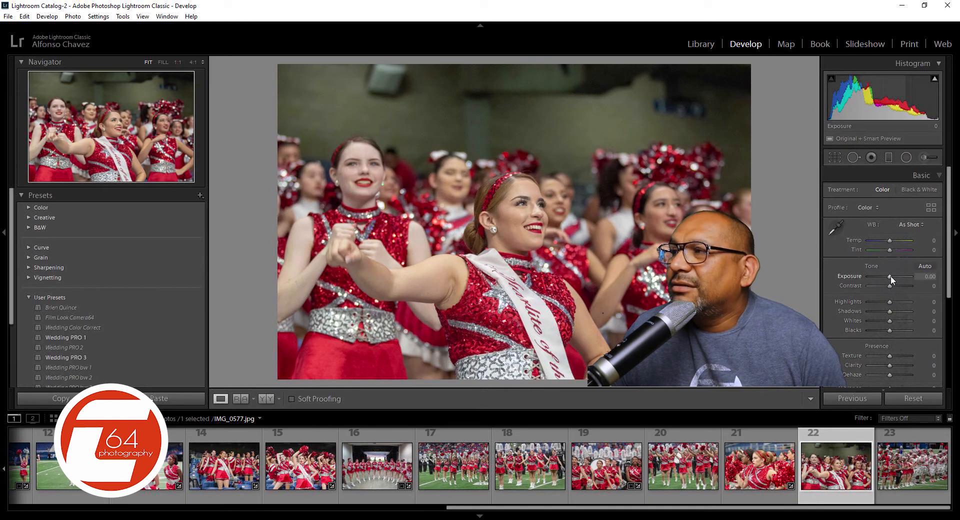
pyautogui.moveTo(893, 279); pyautogui.dragTo(894, 280)
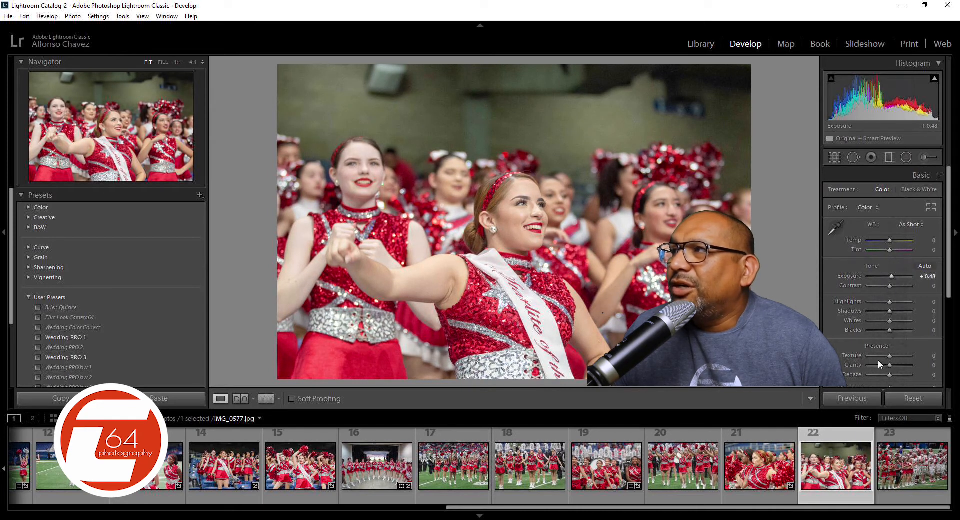
pyautogui.click(886, 458)
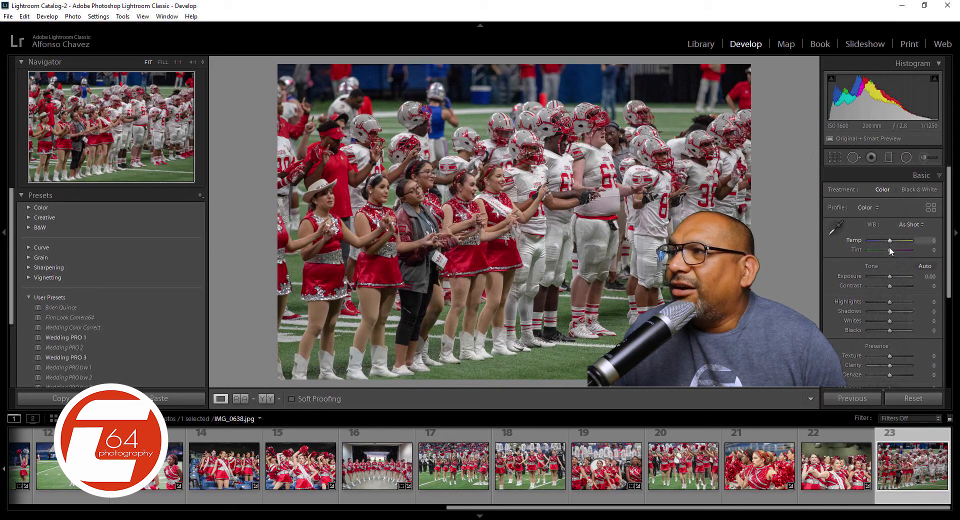
pyautogui.moveTo(890, 277); pyautogui.dragTo(894, 280)
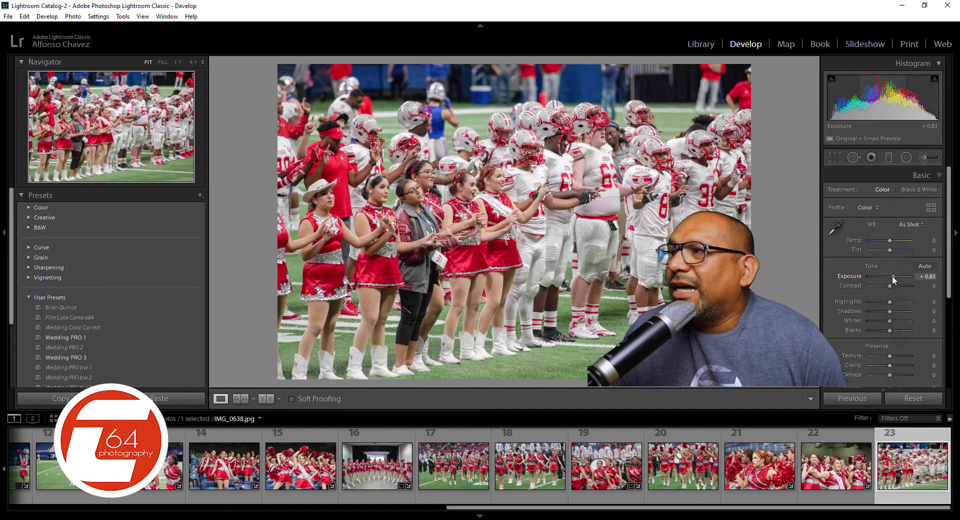